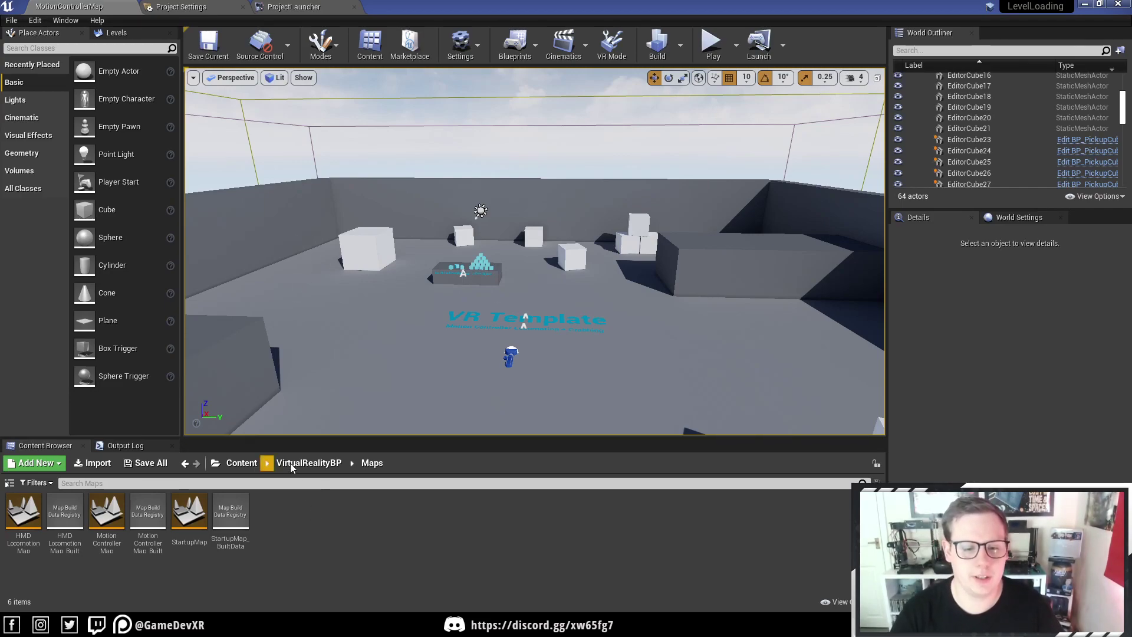
- Open the VirtualRealityBP Blueprints folder and enlarge the asset list area
left_click(307, 463)
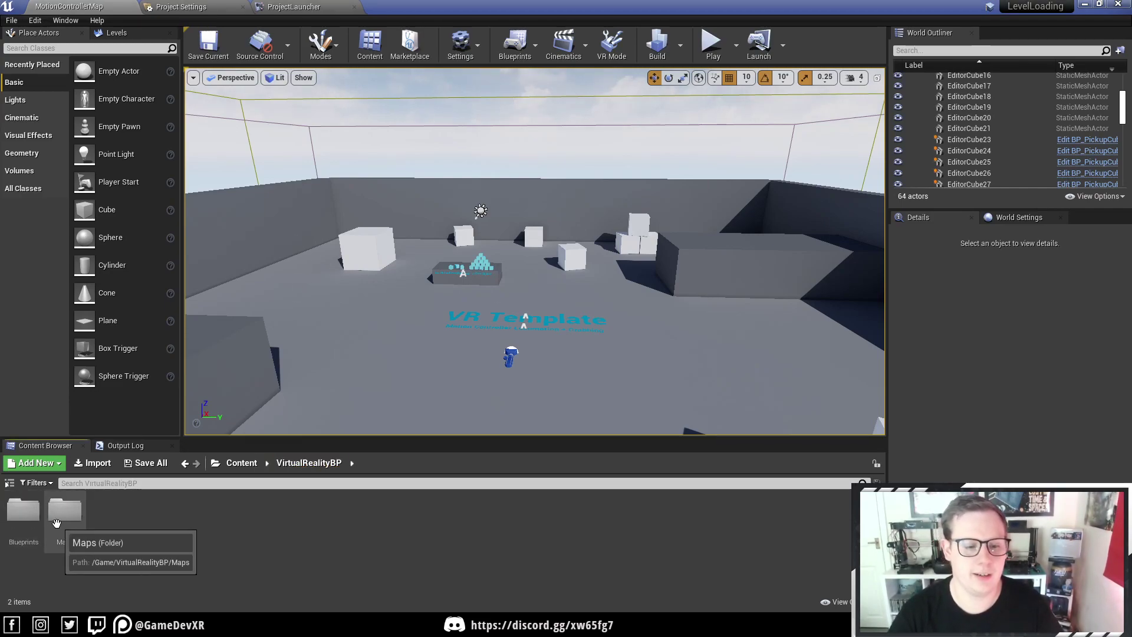
double_click(24, 510)
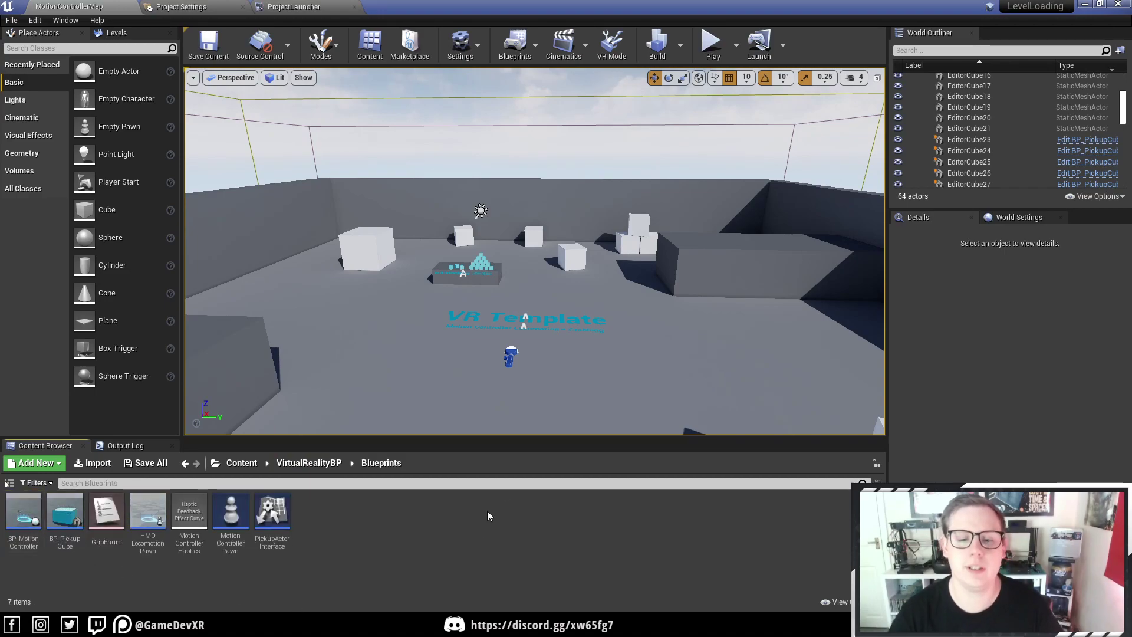
left_click_drag(534, 441, 524, 373)
- Create a new Blueprint class with parent Game Mode Base, named GM_VRGamemode
right_click(364, 470)
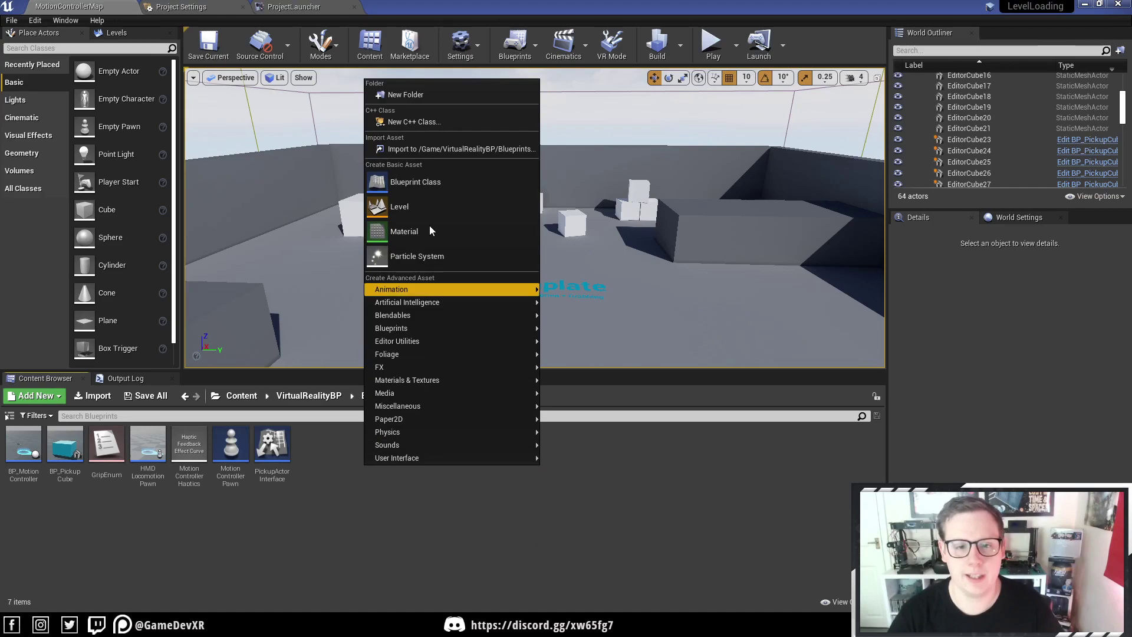
left_click(430, 183)
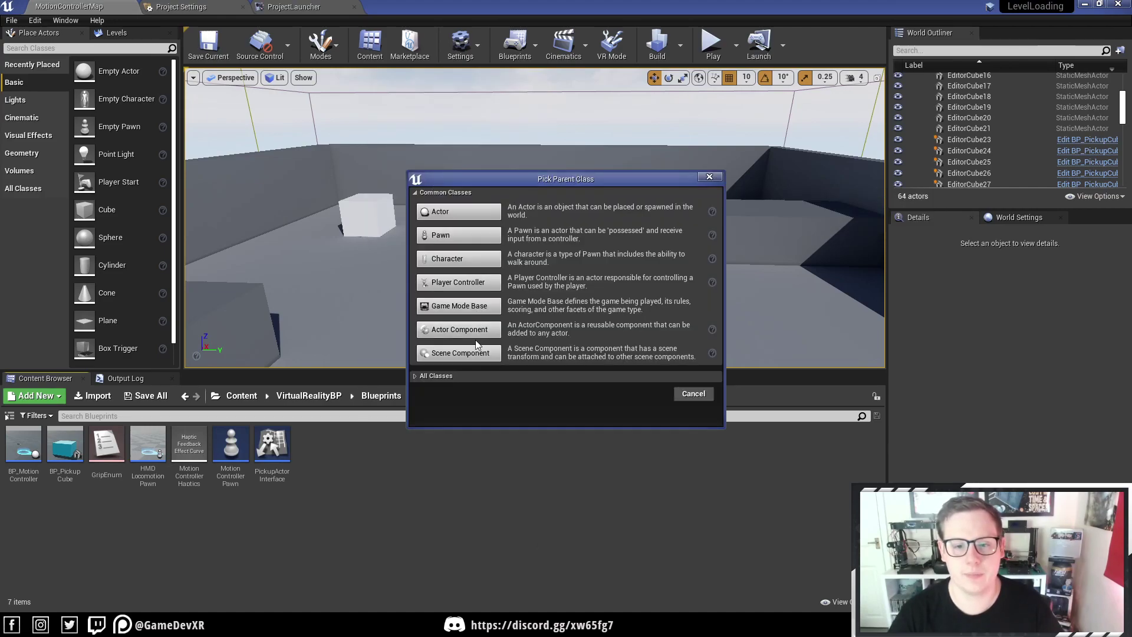
left_click(459, 306)
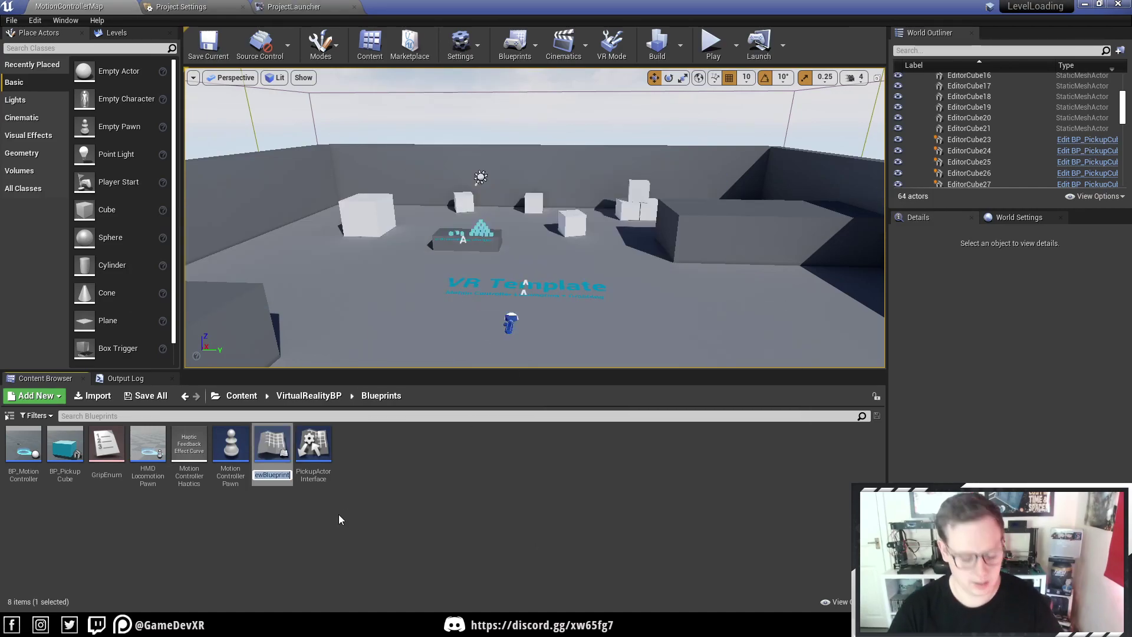
type("GM_")
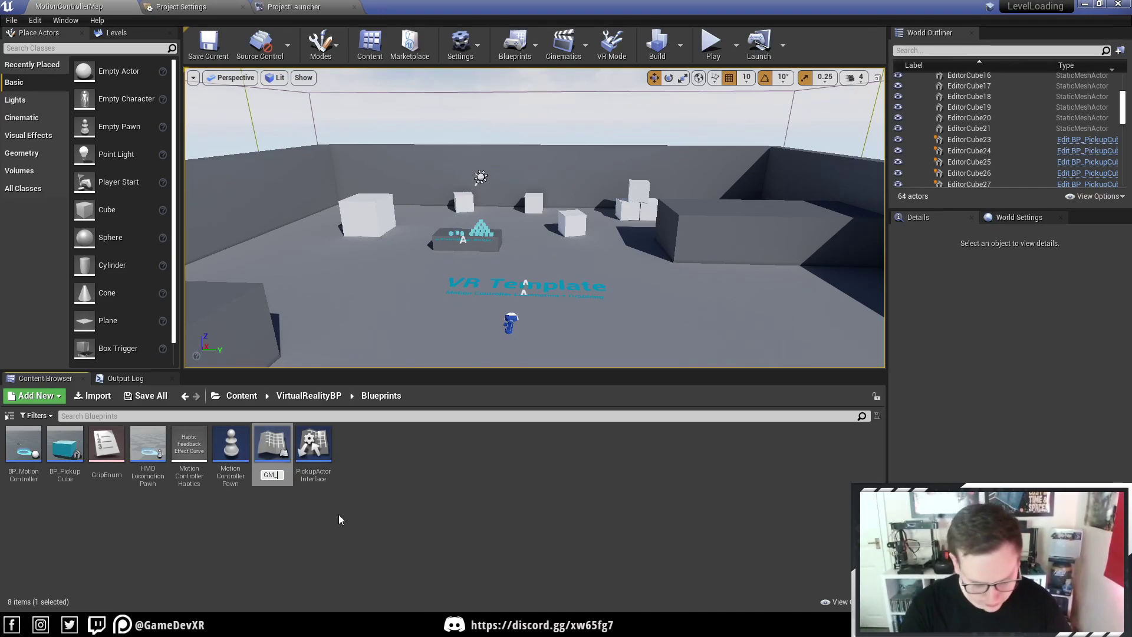
type("VR")
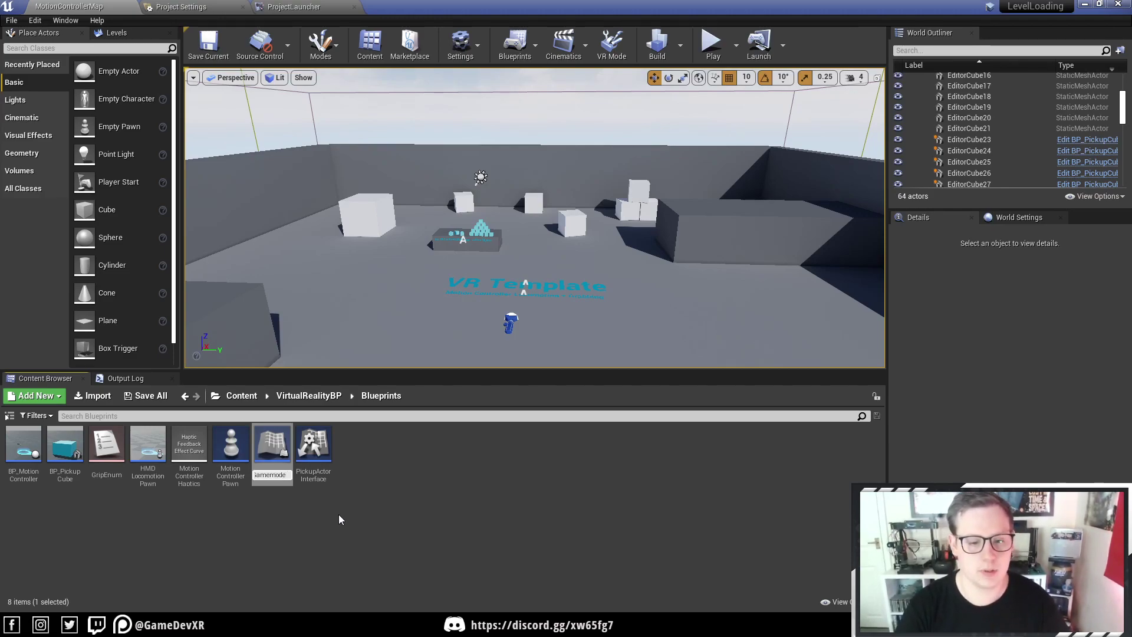
key("Return")
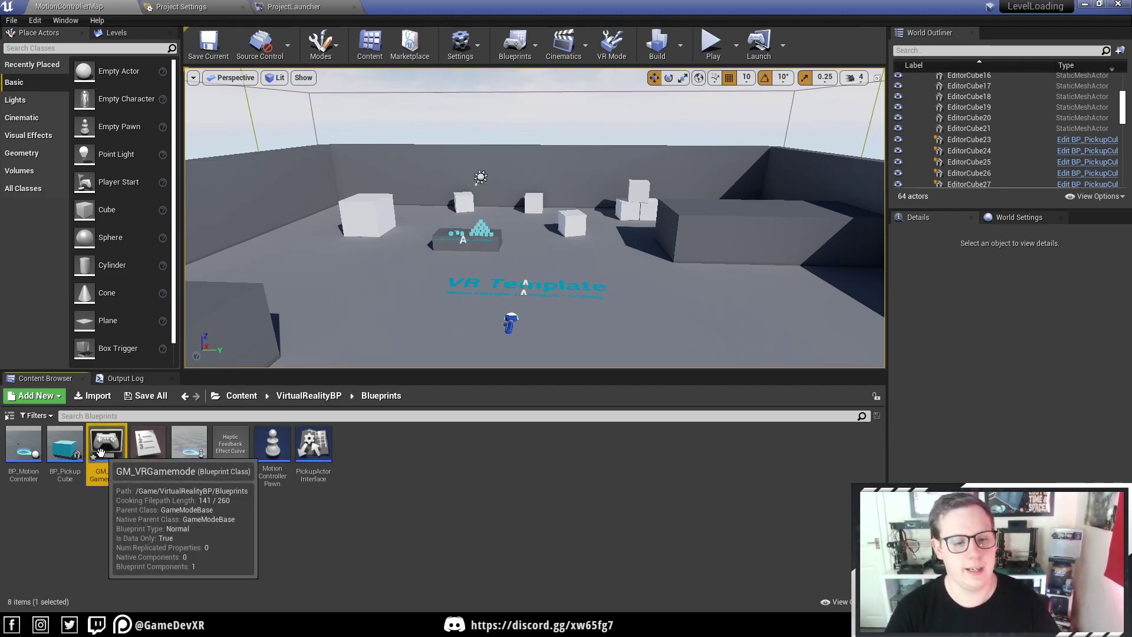
- Set GM_VRGamemode's Default Pawn Class to MotionControllerPawn and compile the Blueprint
double_click(107, 449)
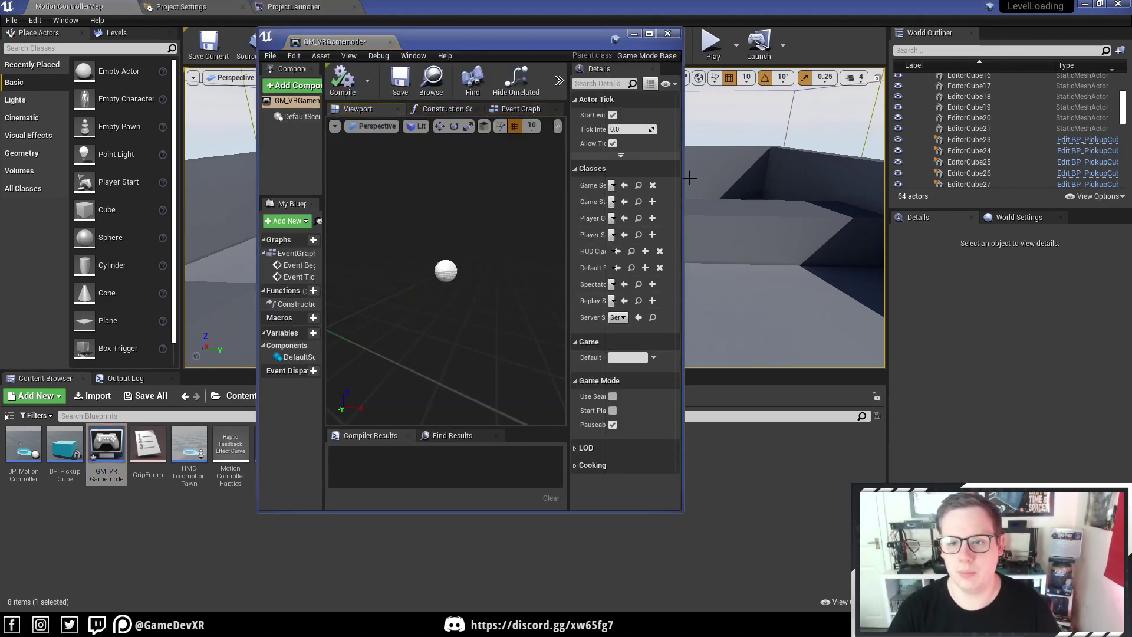
left_click_drag(684, 188, 1023, 187)
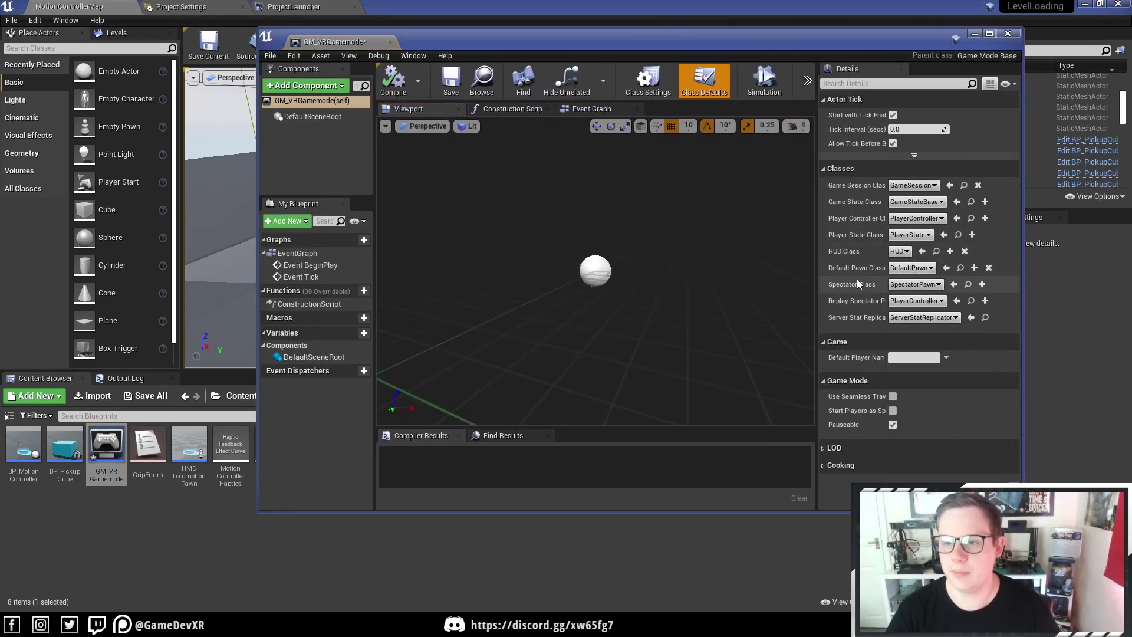
left_click_drag(816, 272, 738, 272)
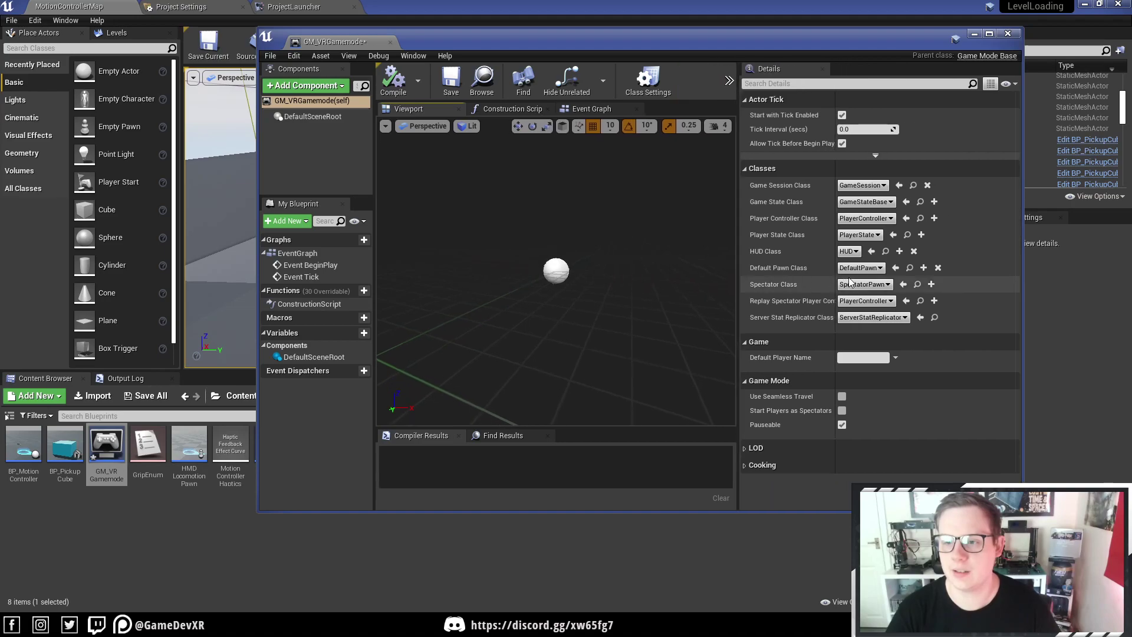
left_click(861, 268)
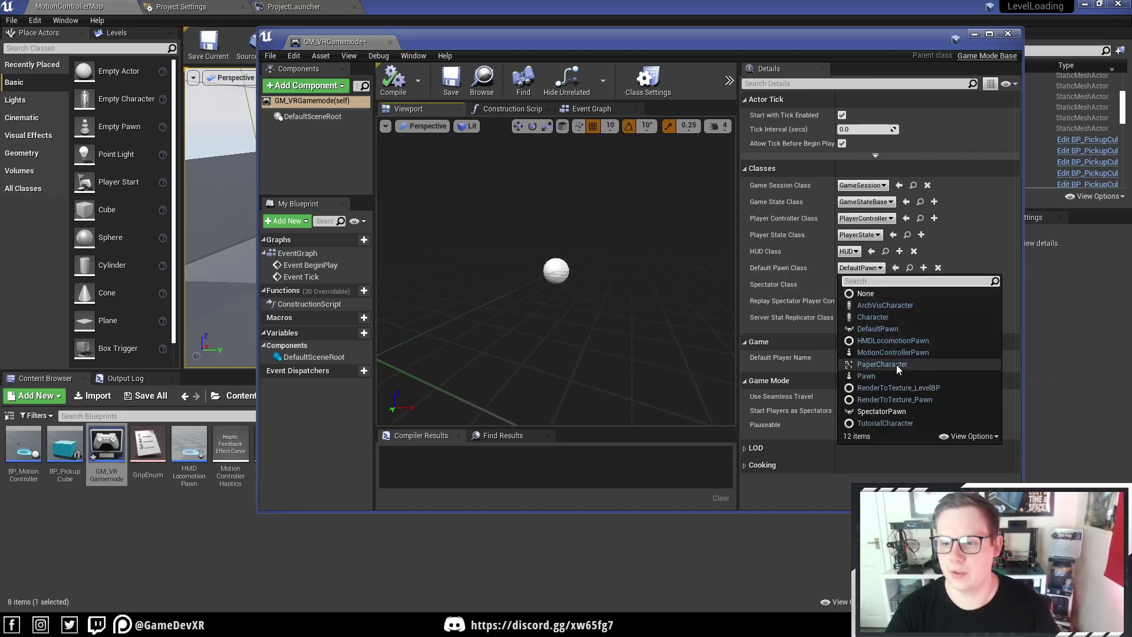
left_click(852, 354)
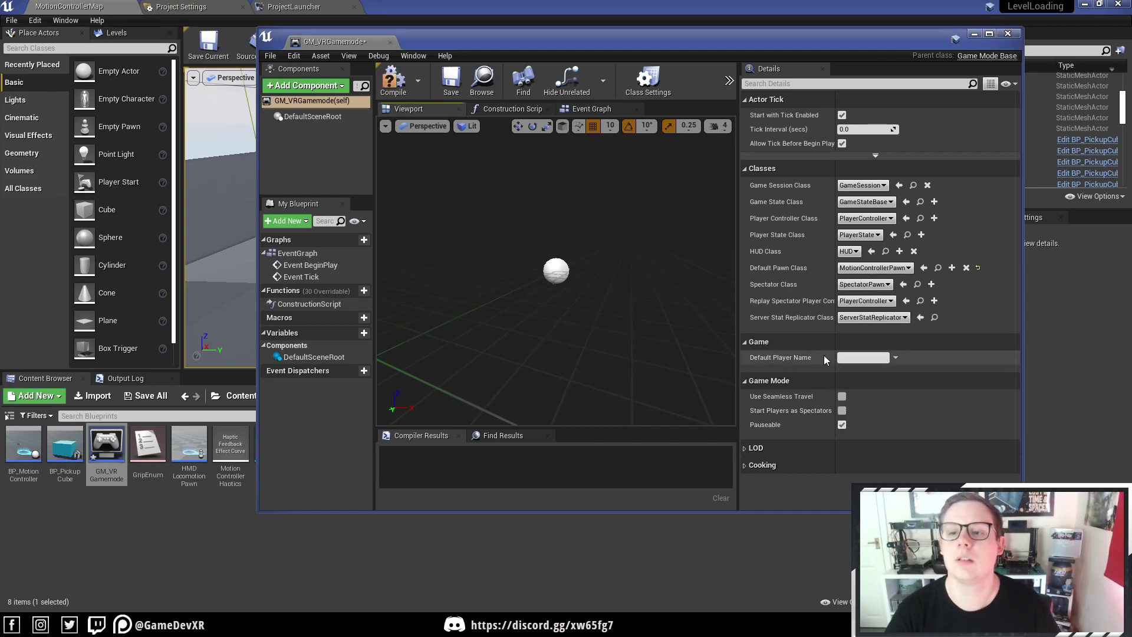
left_click(399, 94)
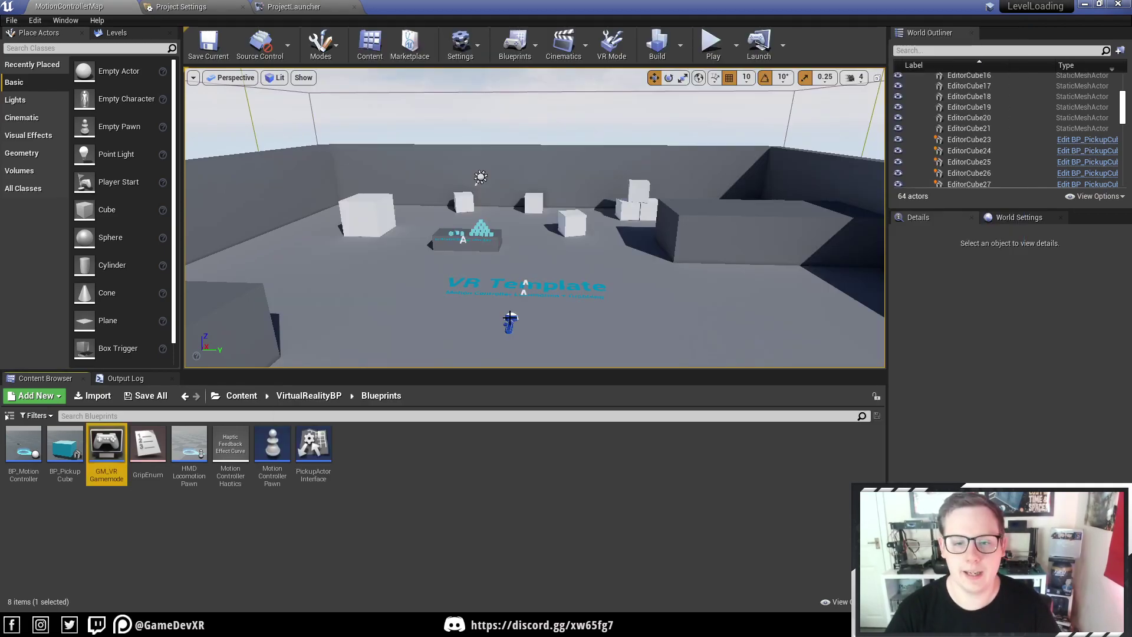
- Delete the VRPawn and drop a Player Start onto the floor beside the VR Template text
left_click(511, 322)
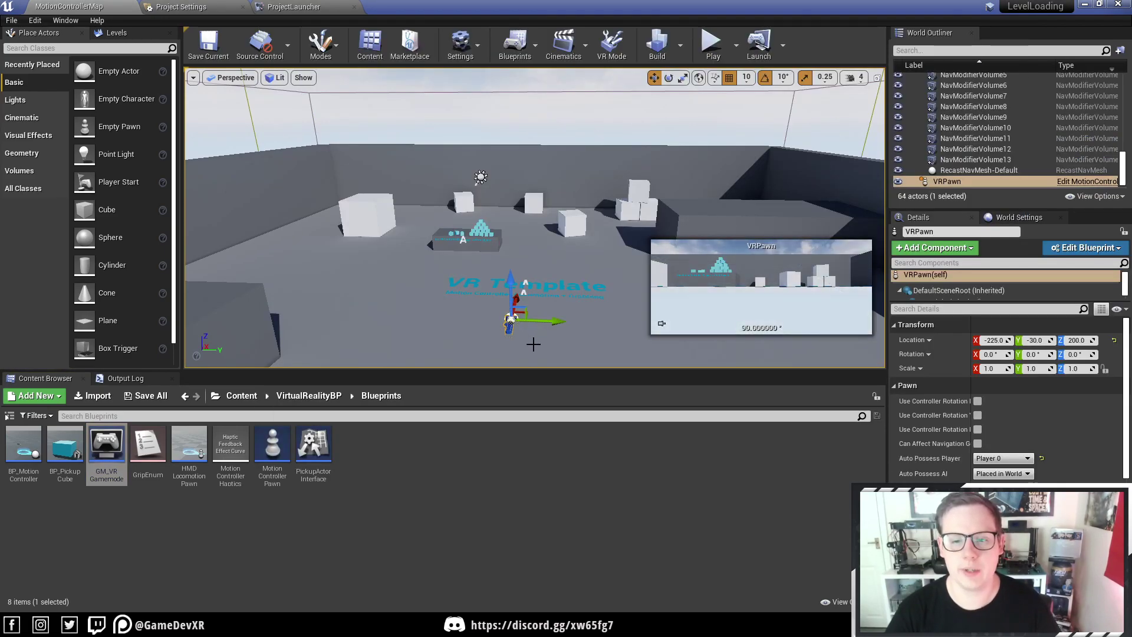
key("Delete")
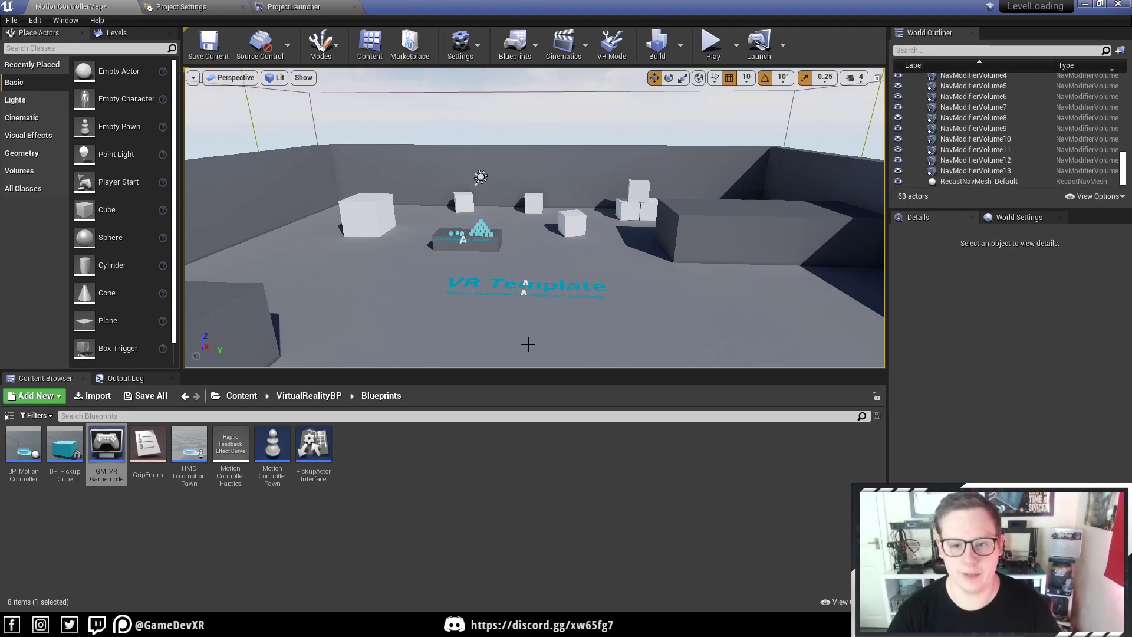
left_click_drag(118, 182, 529, 304)
key("End")
key("f")
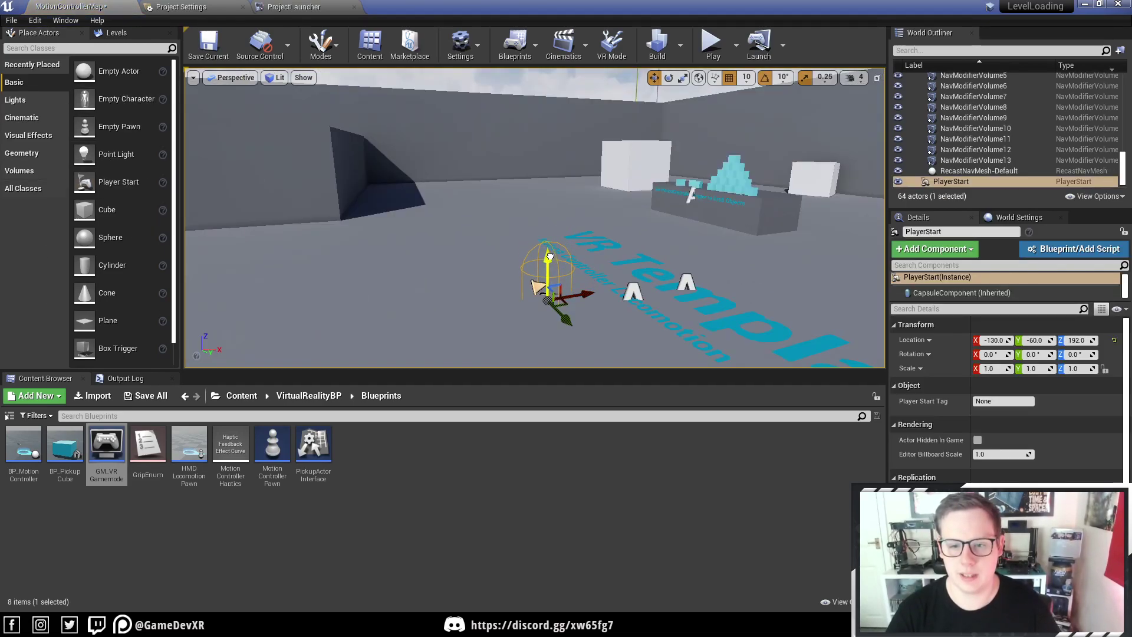
- Toggle the navigation mesh display to check floor coverage around the Player Start
mouse_move(590, 288)
left_mouse_down()
mouse_move(593, 301)
mouse_move(590, 289)
left_mouse_up()
key("p")
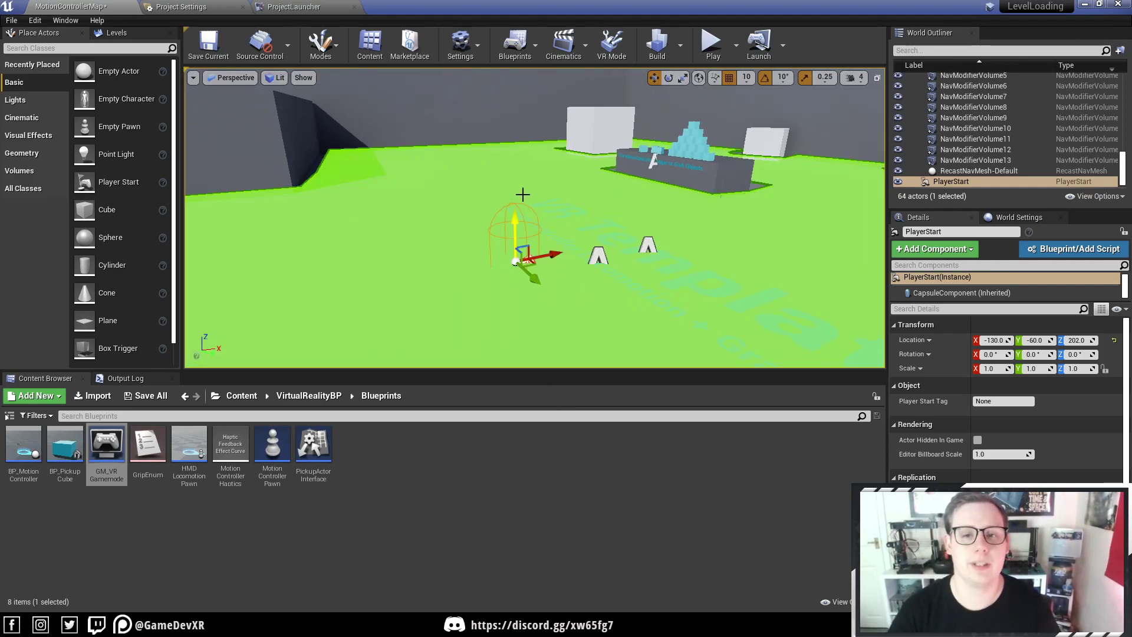
right_click_drag(533, 215, 589, 241)
key("p")
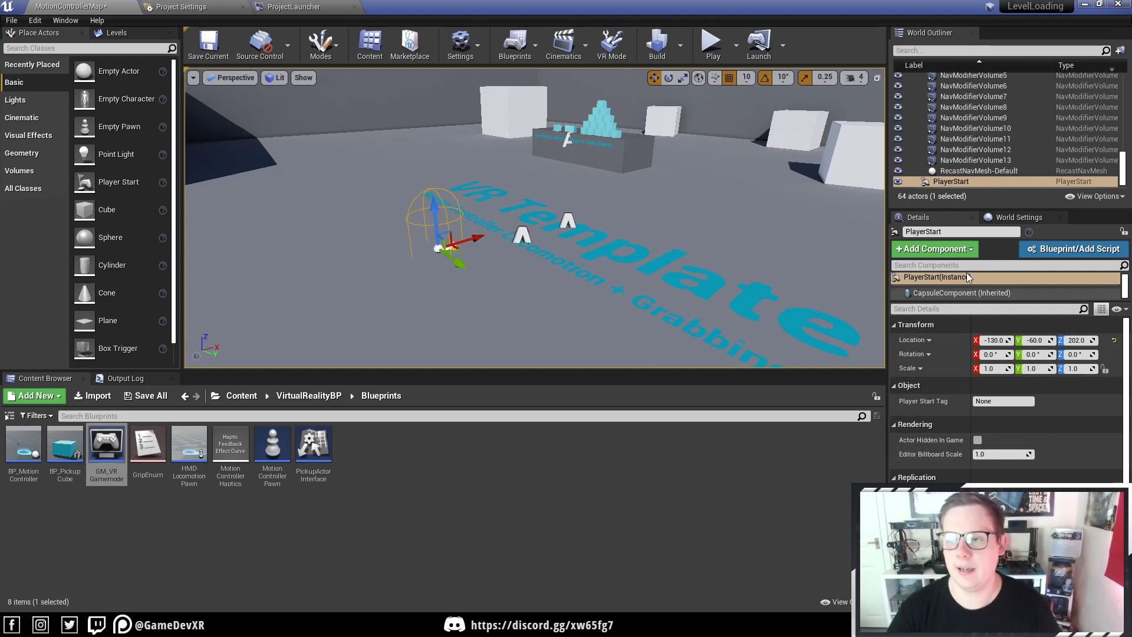
- Set the level's World Settings GameMode Override to GM_VRGamemode
left_click(1026, 221)
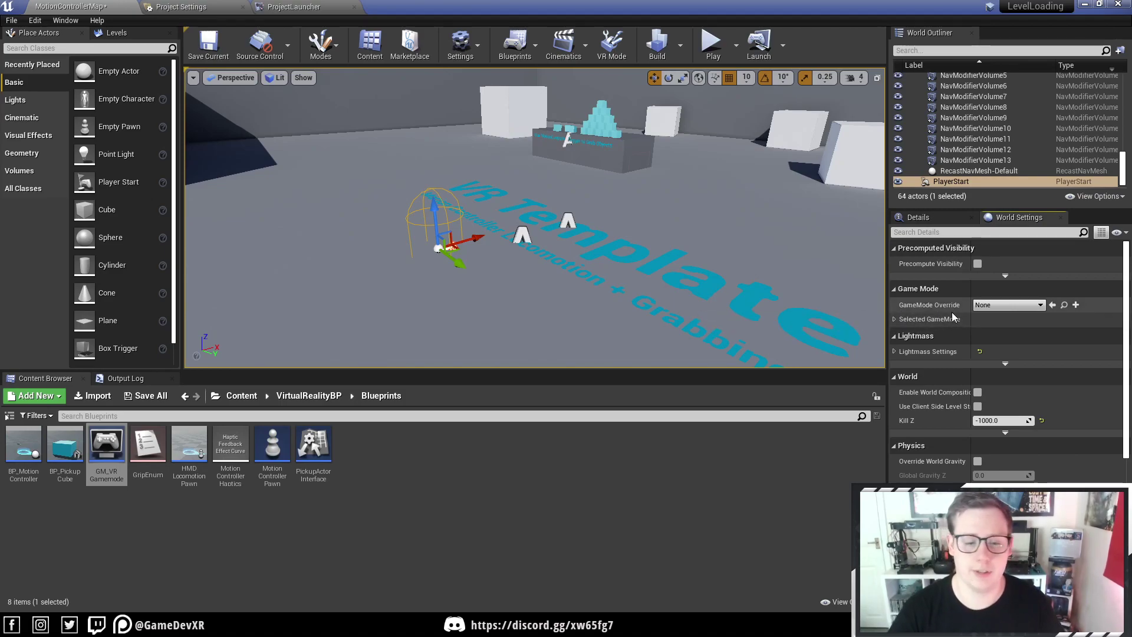
left_click(978, 305)
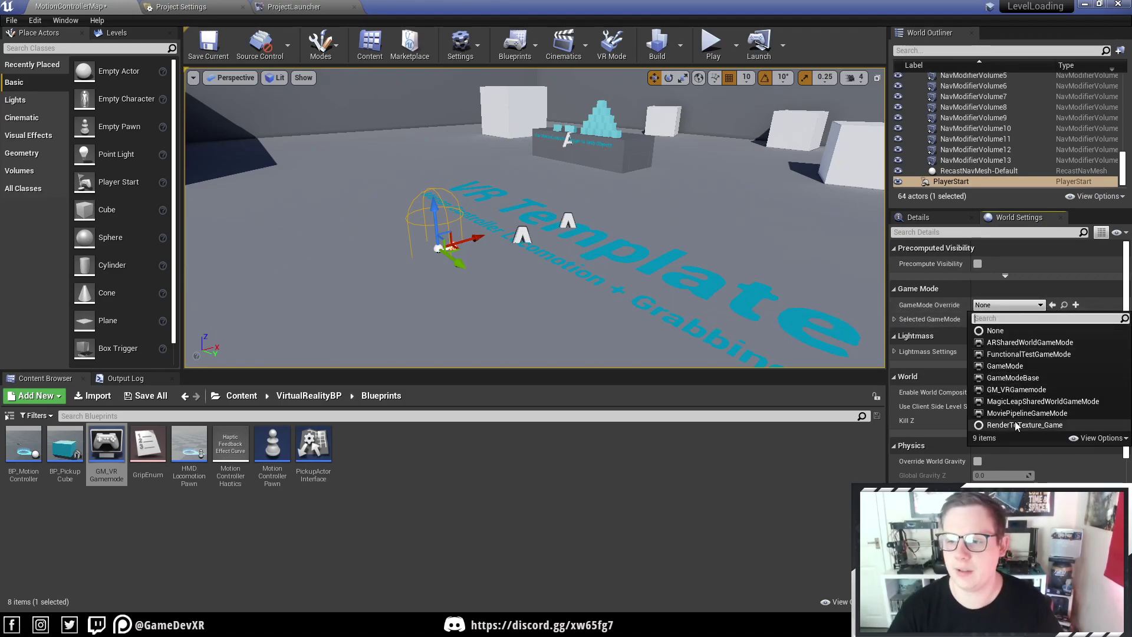
left_click(1015, 392)
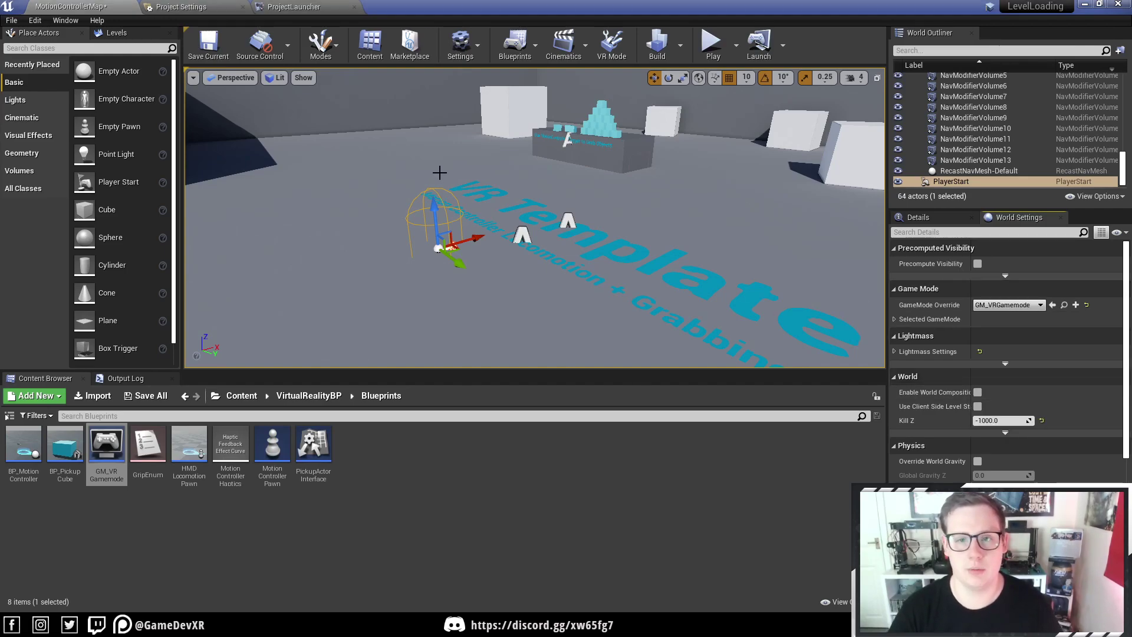
- Run a VR Preview of the level with the new game mode, then stop it
left_click(737, 46)
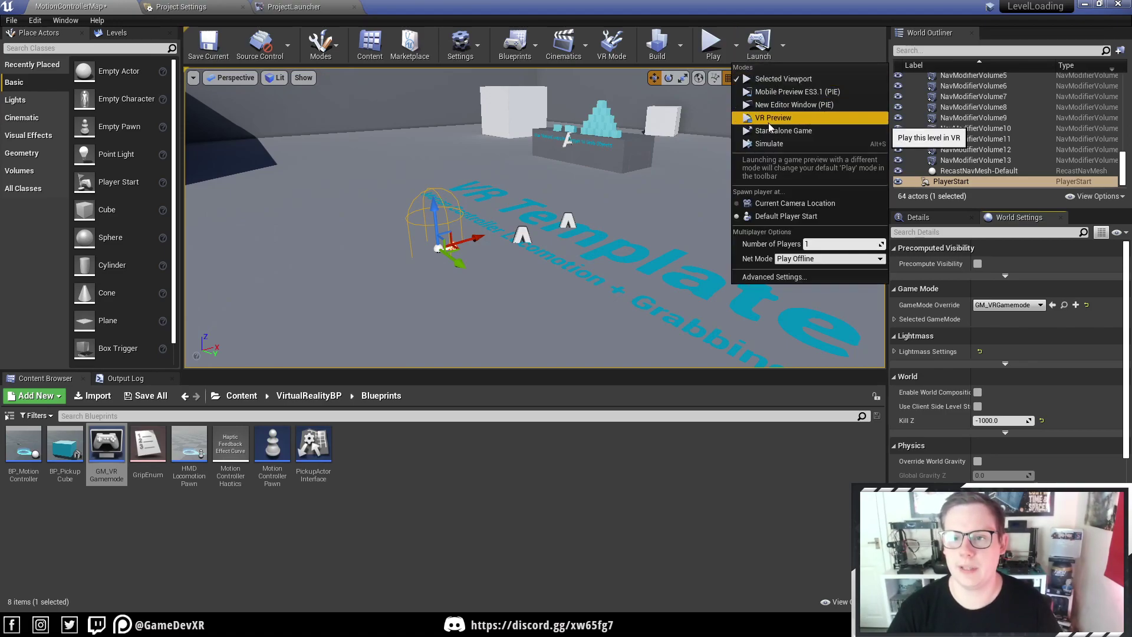
left_click(769, 118)
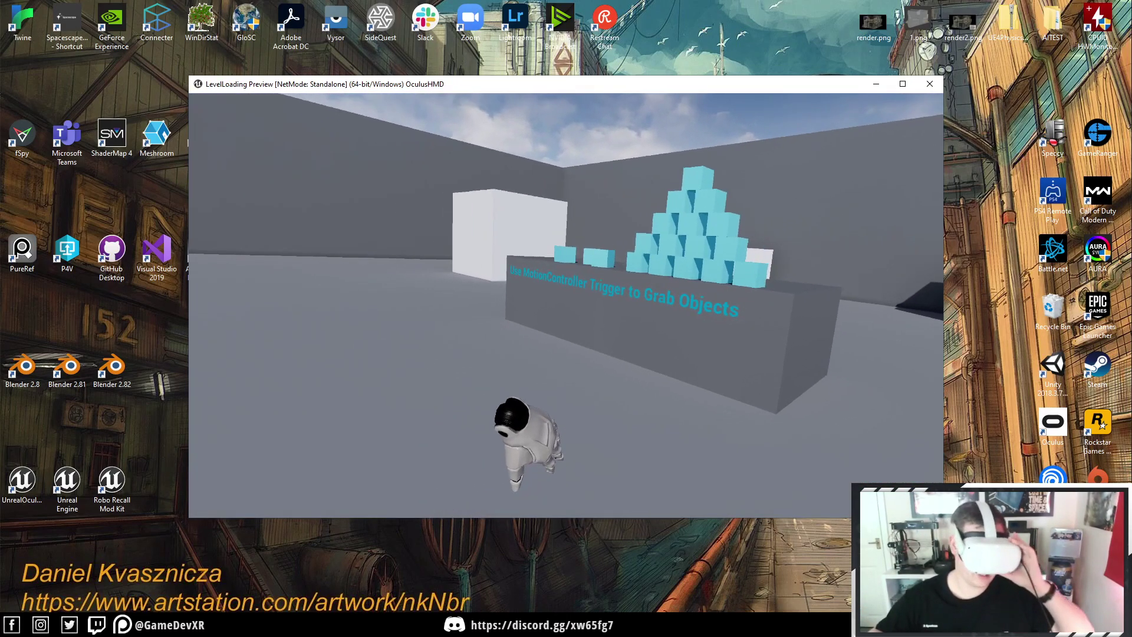
key("Escape")
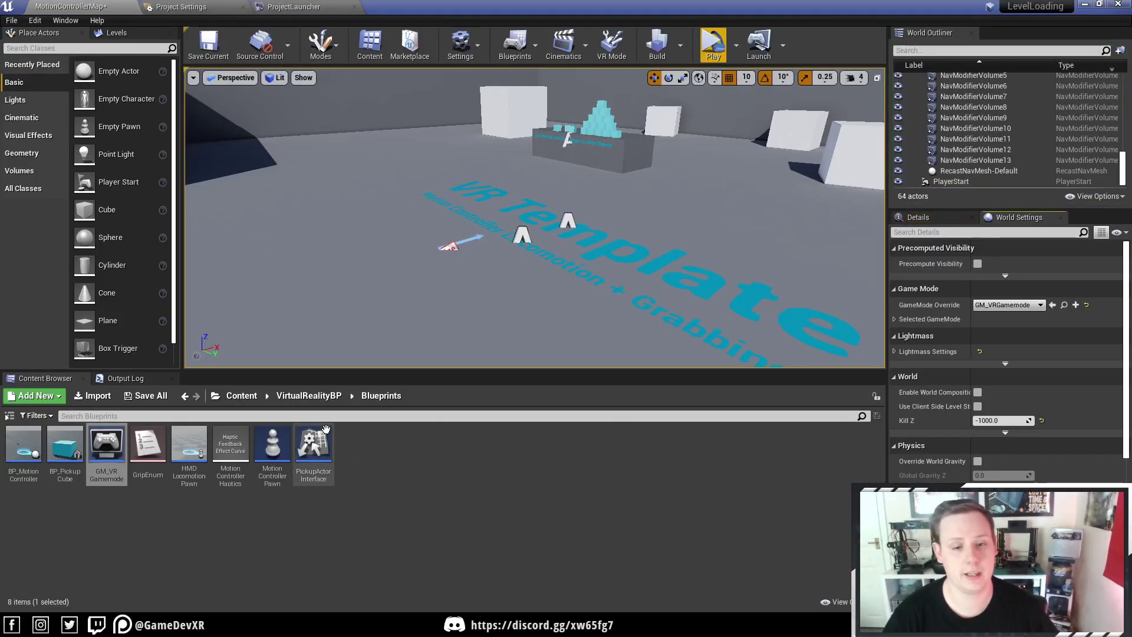
- Open the Maps folder and create a new VR-Basic level, saving the current map
left_click(309, 396)
double_click(83, 454)
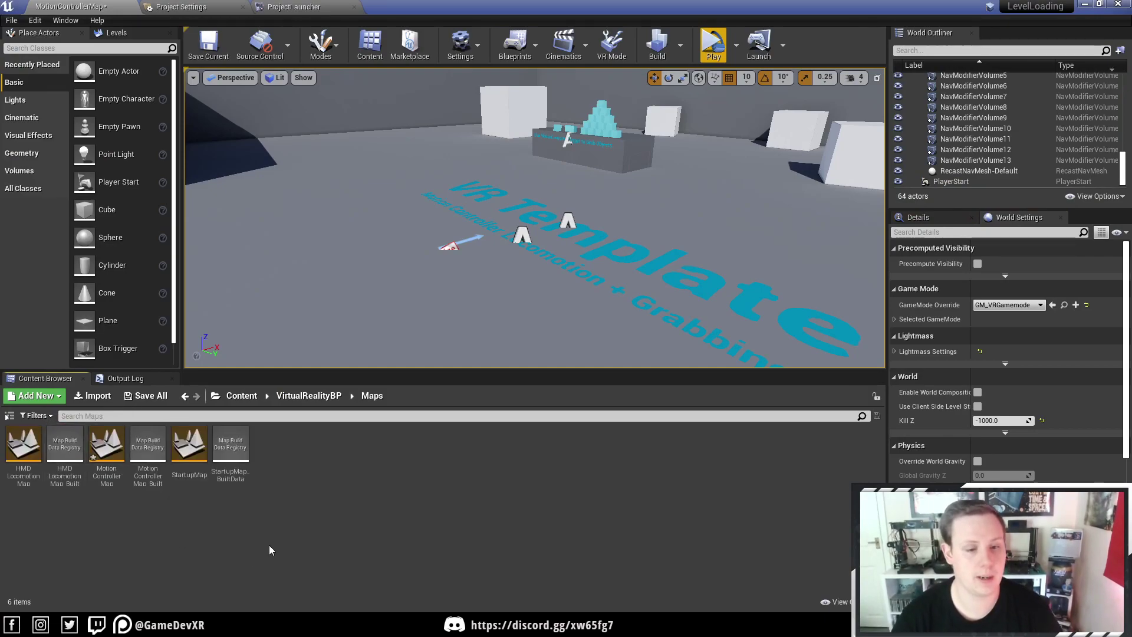
left_click(12, 20)
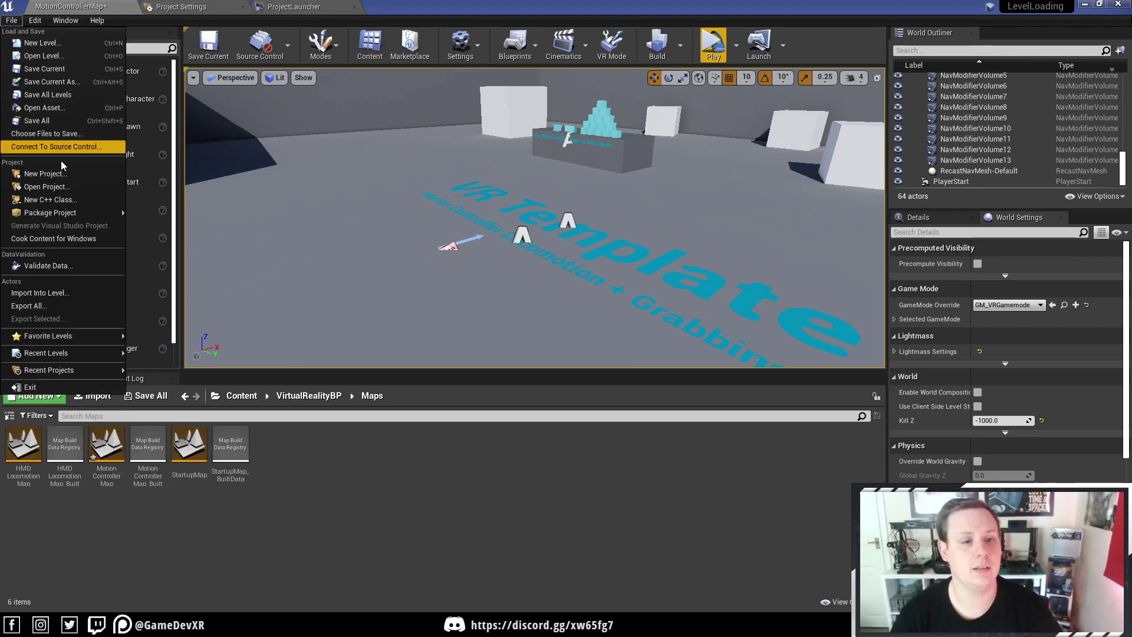
left_click(38, 42)
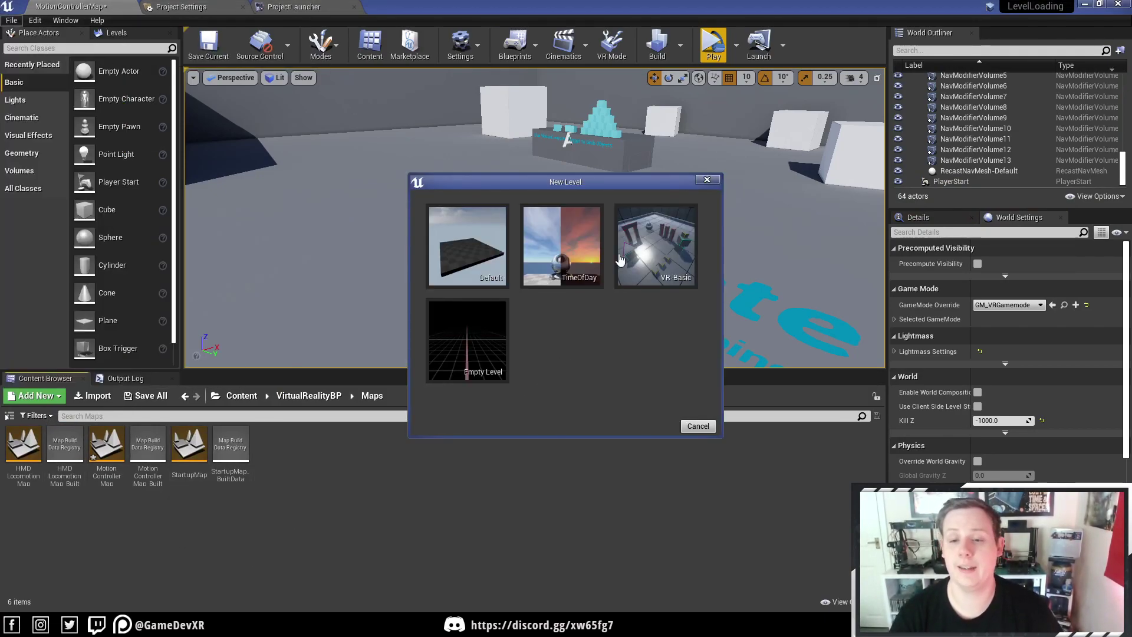
left_click(647, 287)
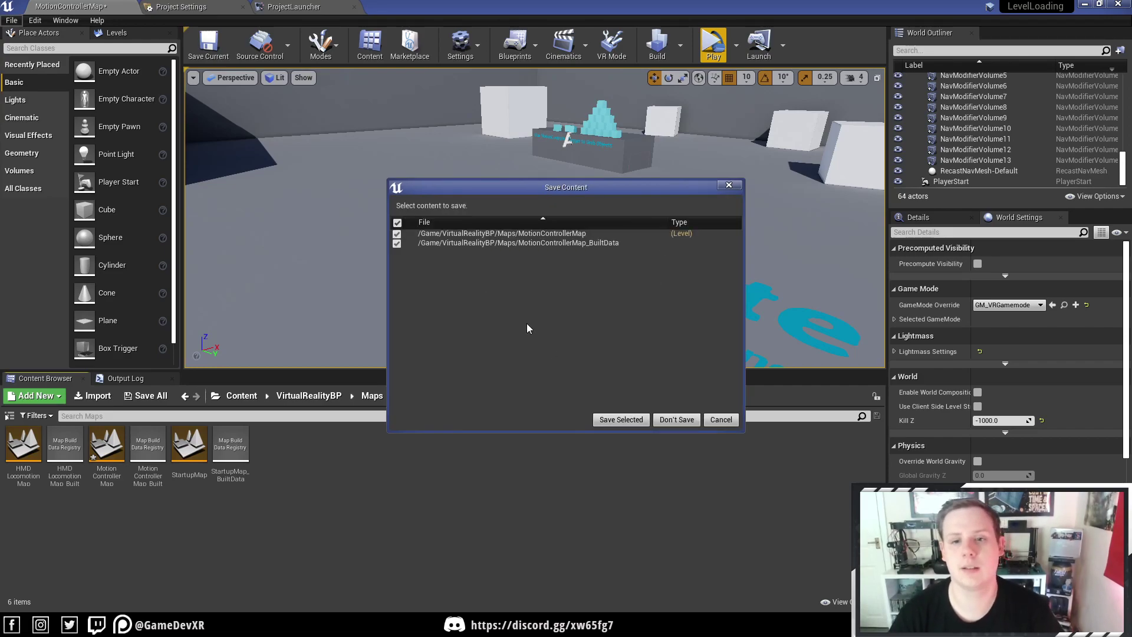
left_click(635, 419)
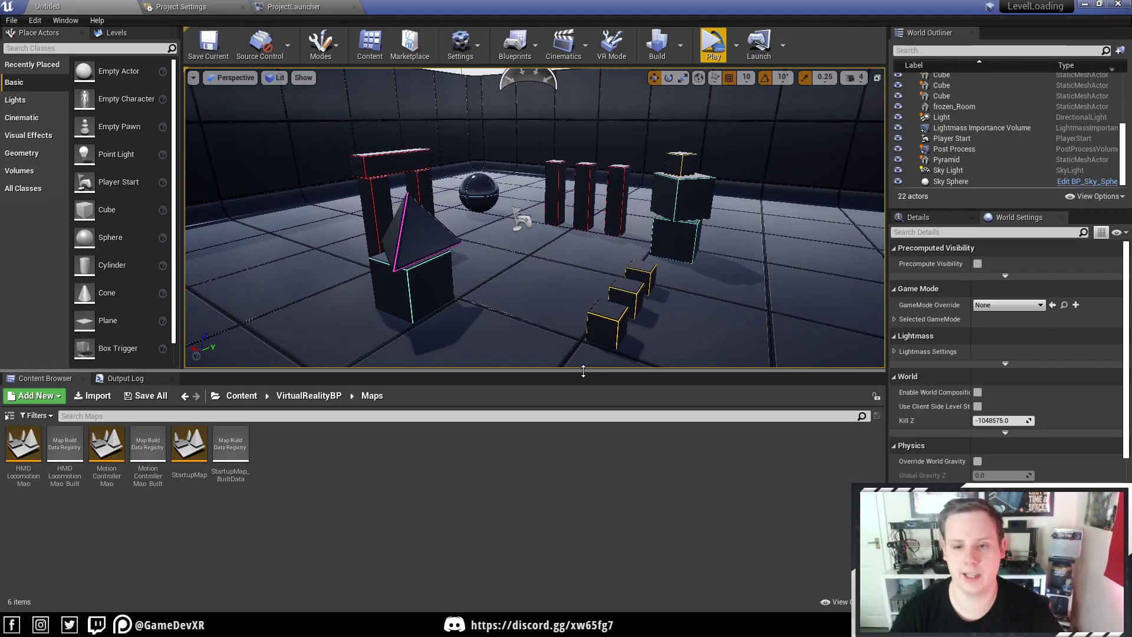
- Make the viewport taller and test-play the new VR-Basic level in VR Preview
left_click_drag(580, 373, 579, 451)
left_click(714, 42)
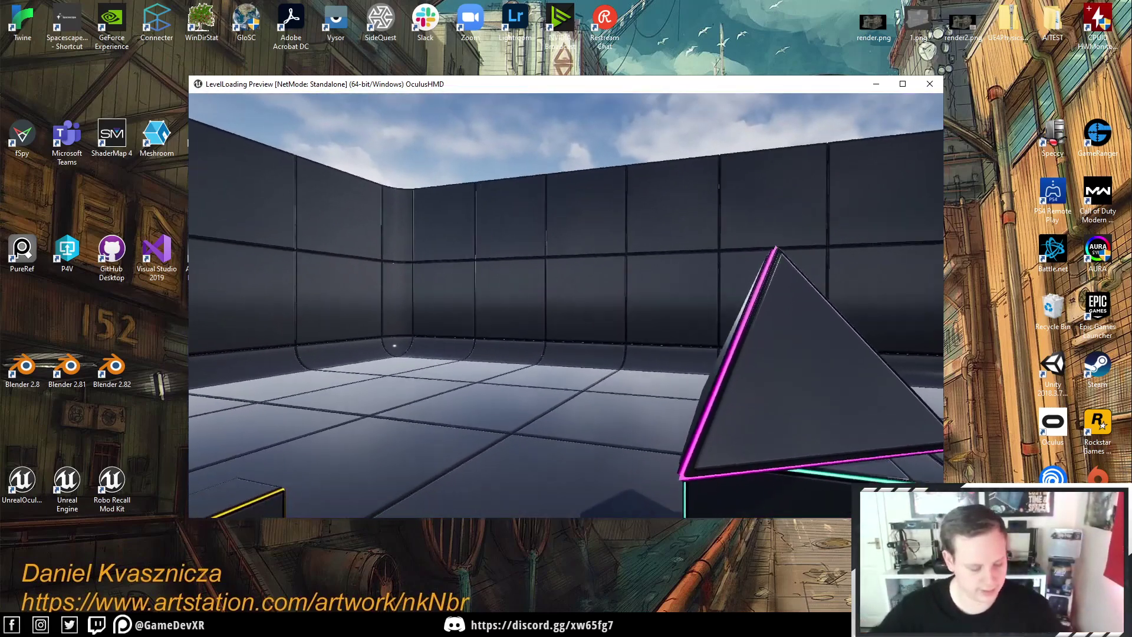
key("Escape")
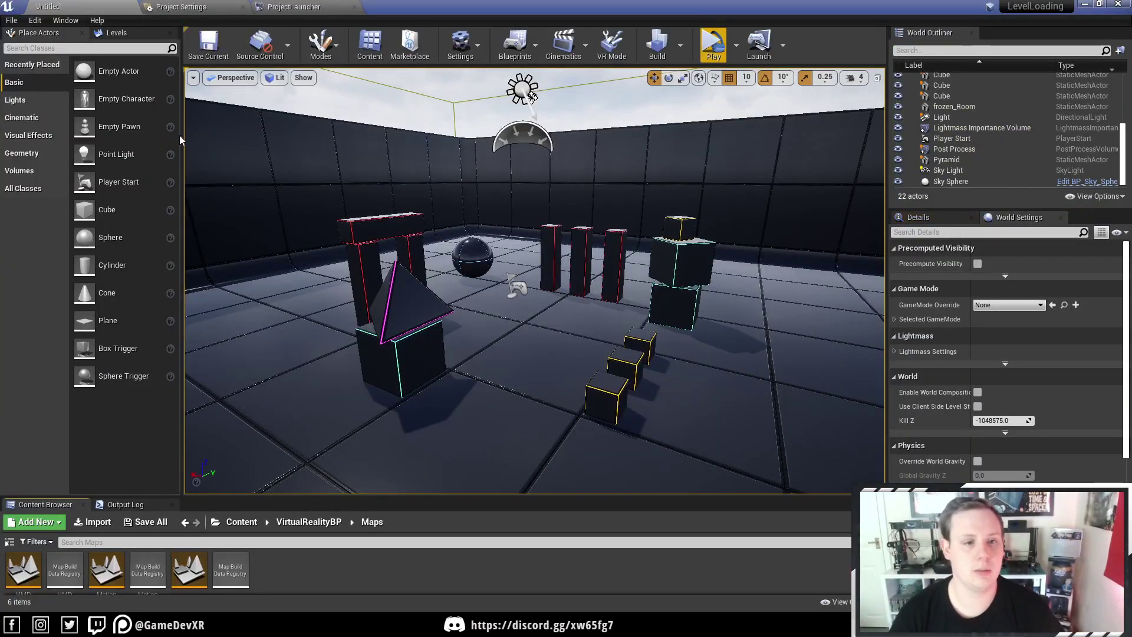
right_click_drag(520, 248, 554, 249)
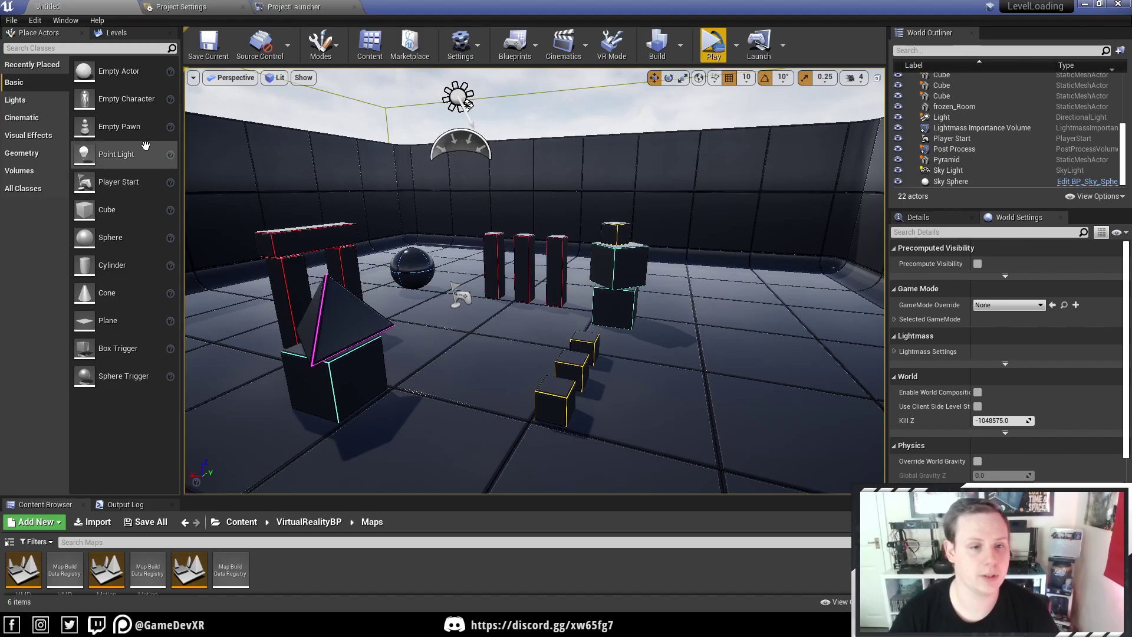
- Place a Nav Mesh Bounds Volume over the arena, adjust it, and show the navigation mesh
left_click(101, 46)
type("nav")
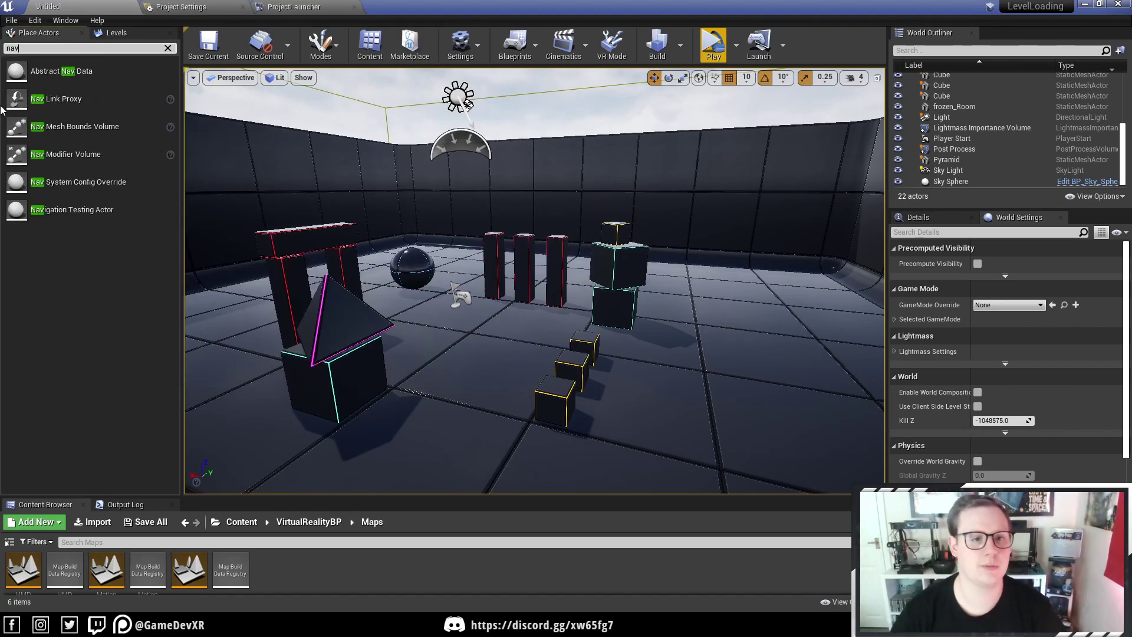
left_click_drag(77, 127, 533, 348)
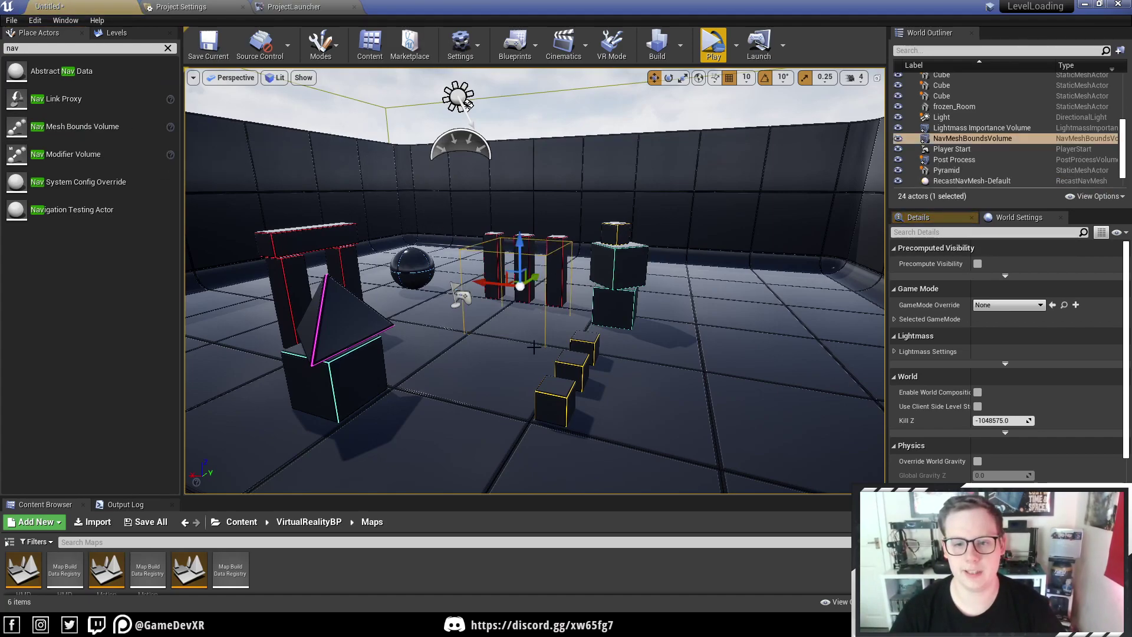
left_click_drag(519, 253, 542, 277)
key("e")
key("r")
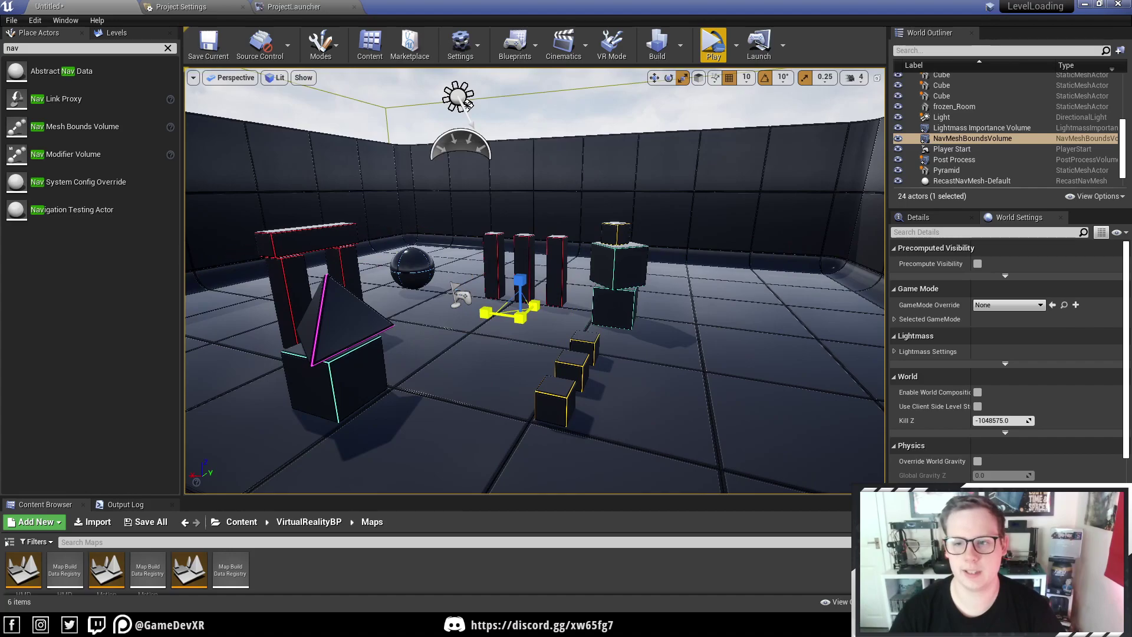
key("p")
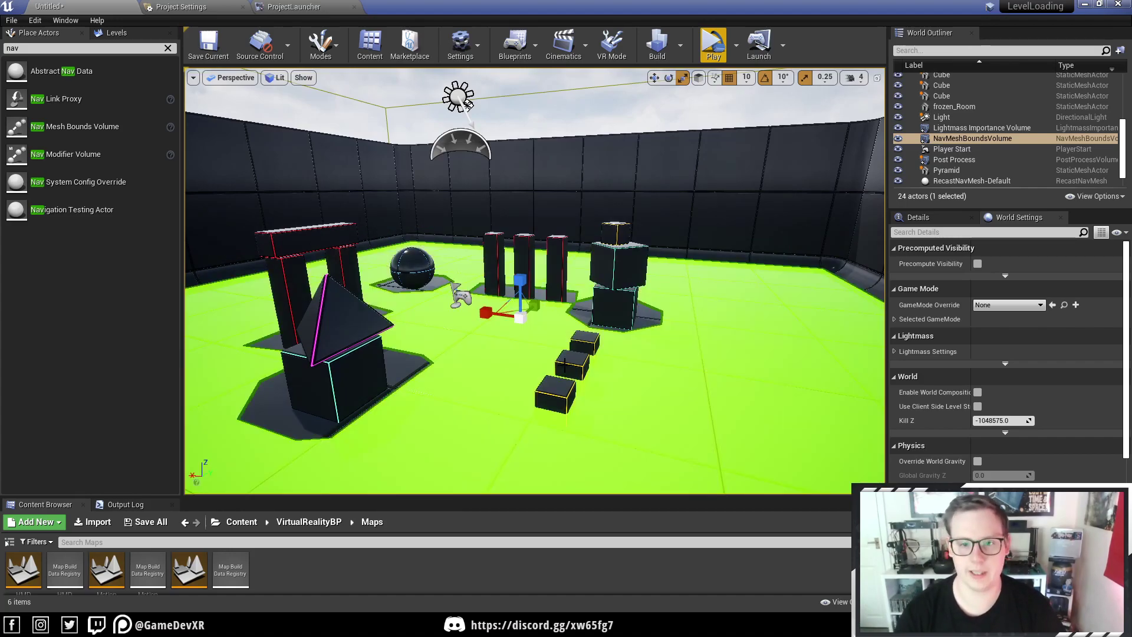
left_click_drag(559, 350, 602, 330)
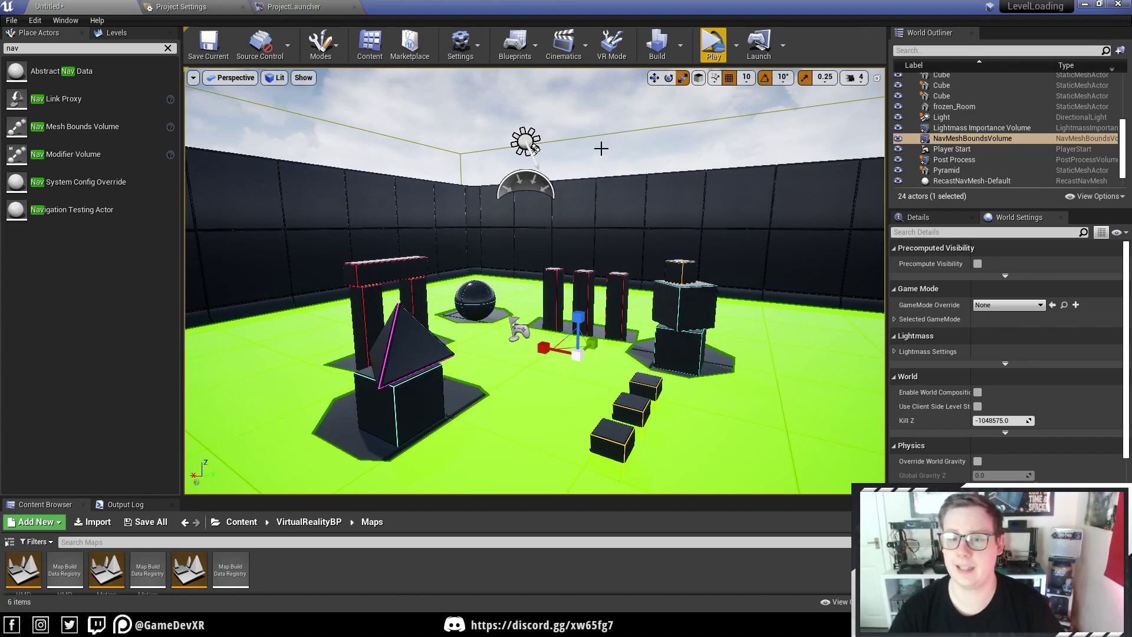
- Move the Player Start down onto the floor near the arena centre, about 9.76, -15.35, -3.13
left_click(520, 330)
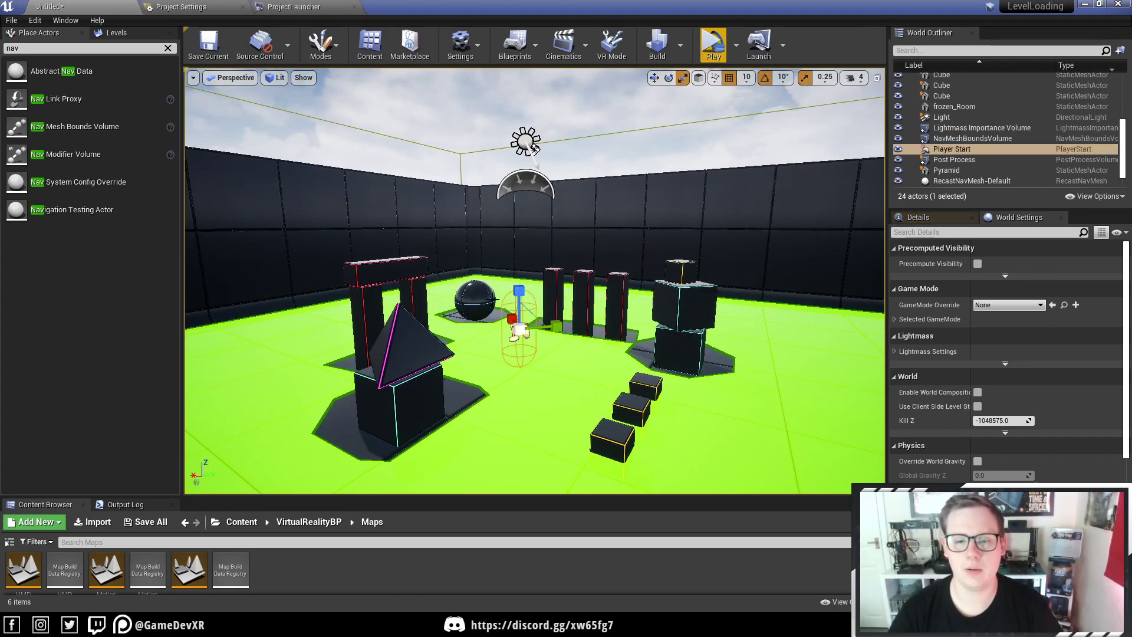
key("w")
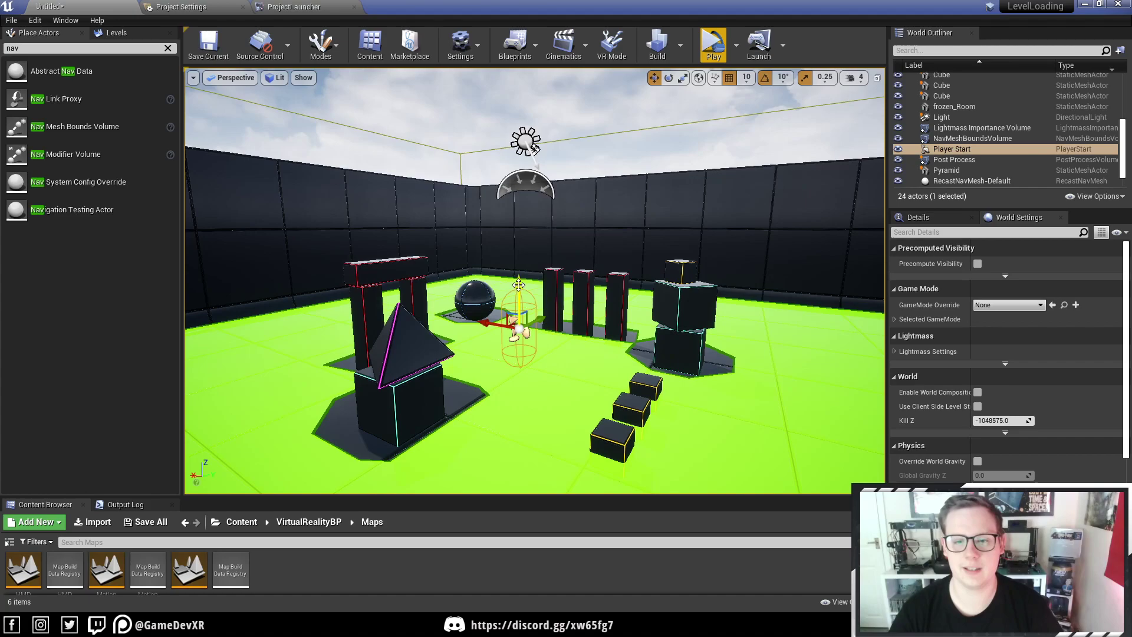
left_click_drag(518, 285, 526, 329)
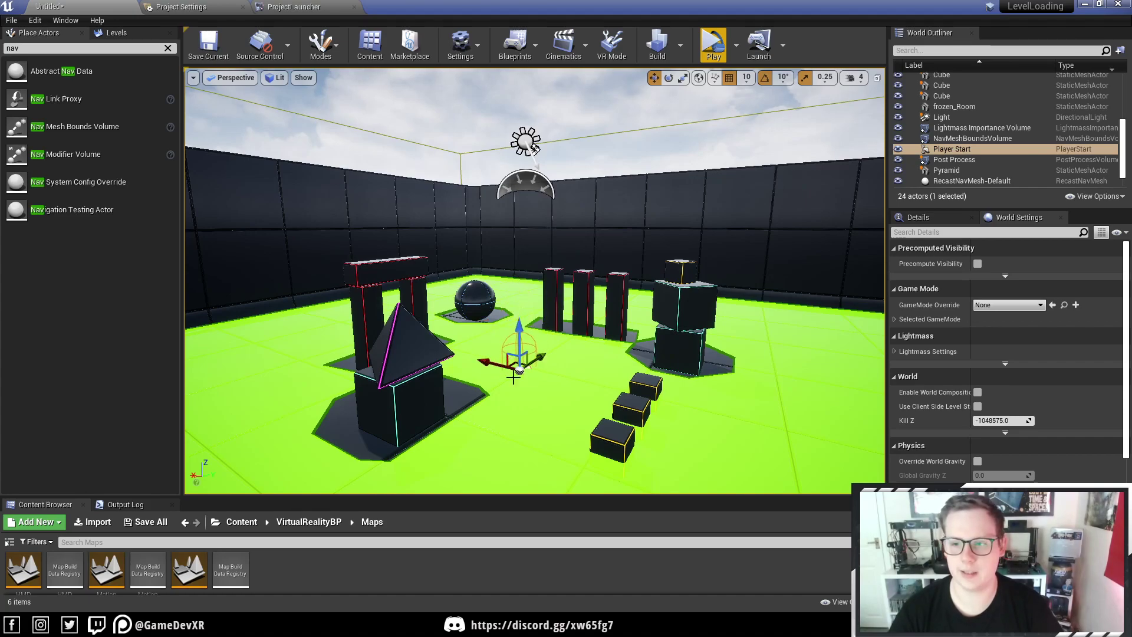
left_click(918, 217)
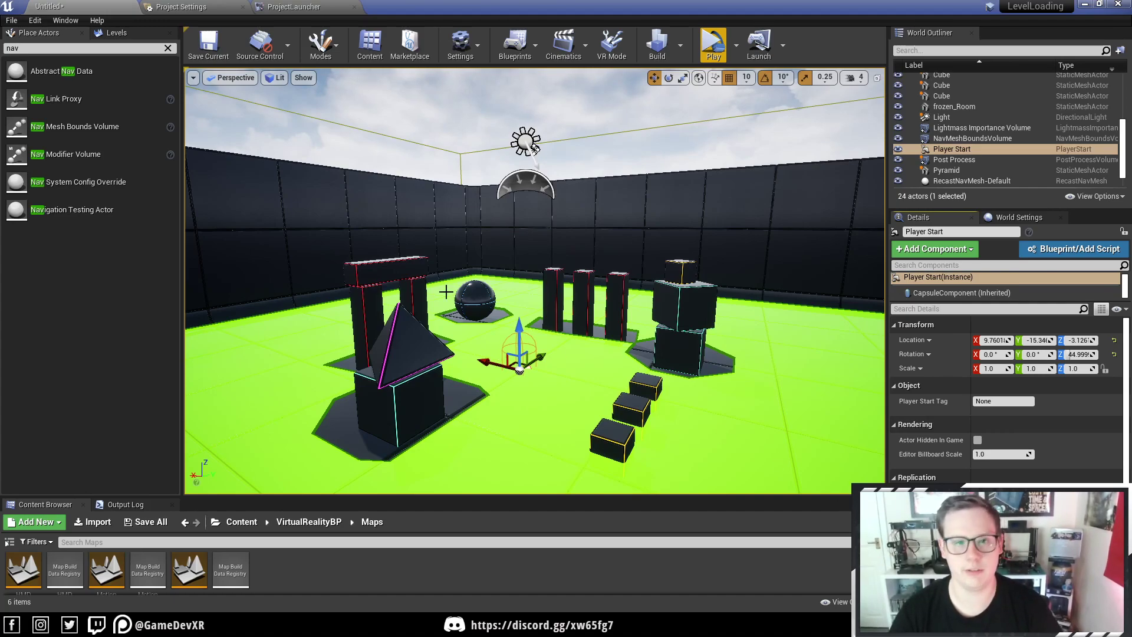
- Save the new VR level as VRTest in Content/VirtualRealityBP/Maps
left_click(208, 45)
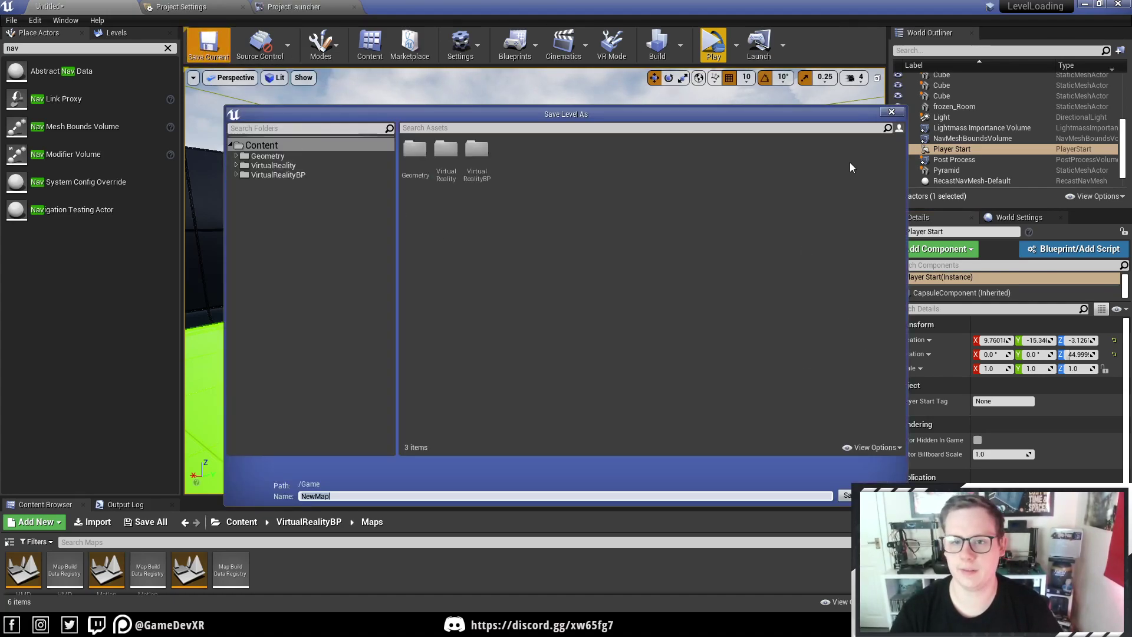
double_click(483, 159)
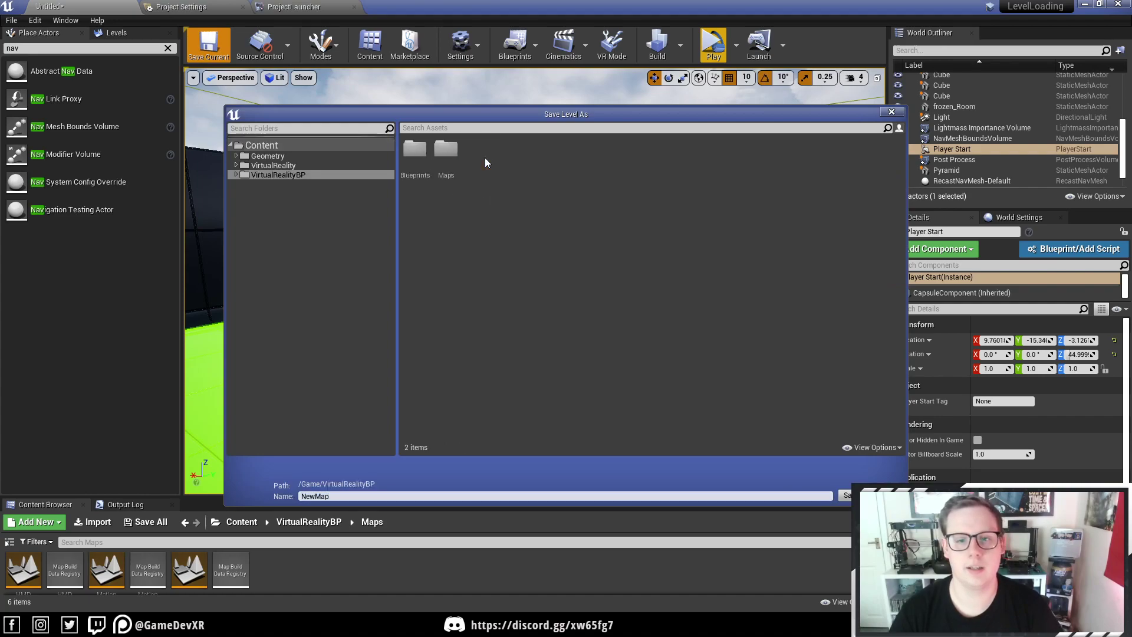
double_click(454, 154)
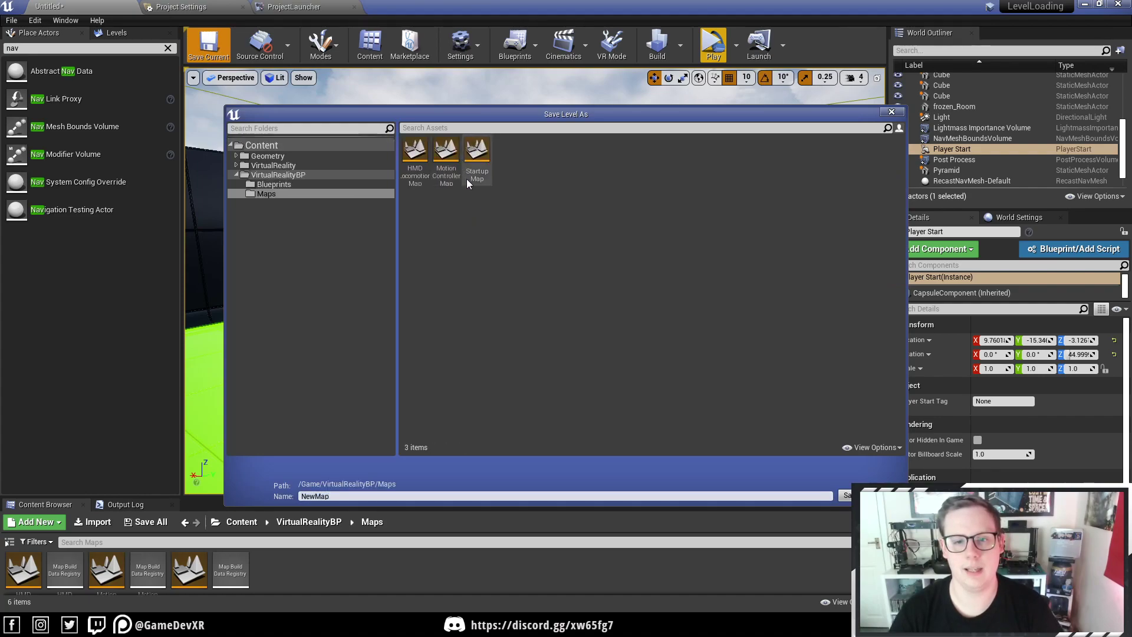
left_click(383, 496)
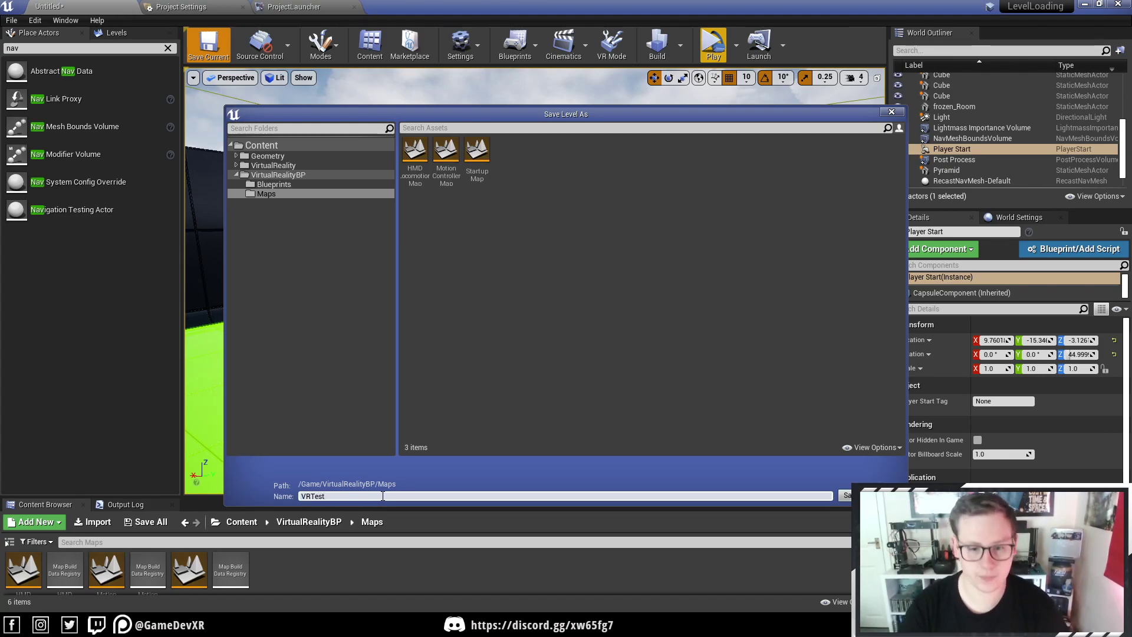
type("VRTest")
key("Return")
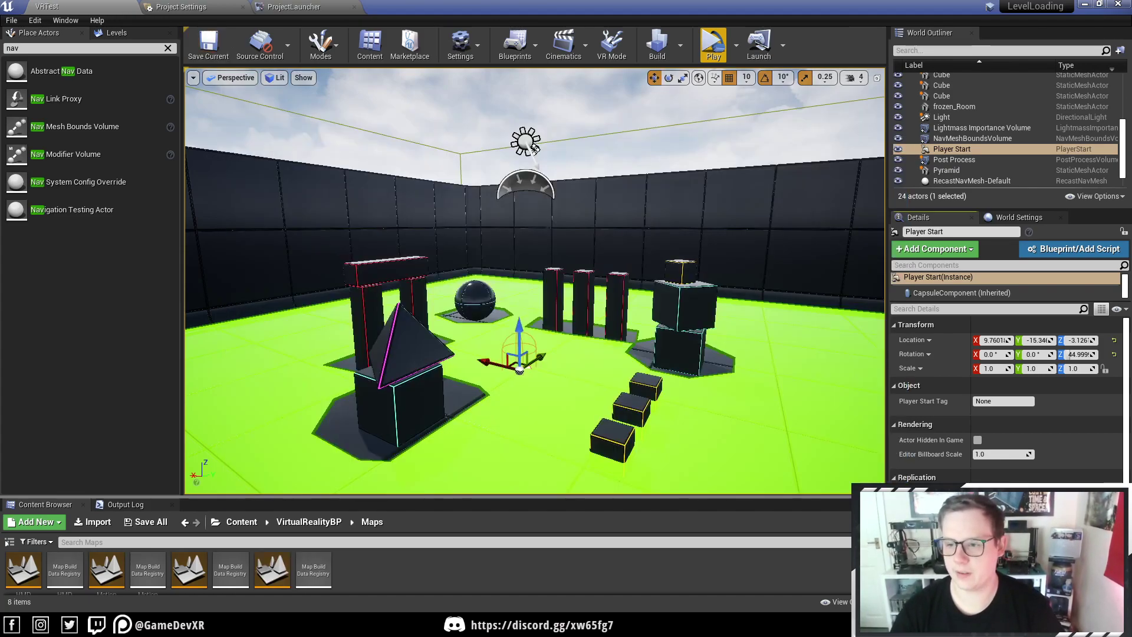
scroll(1008, 401, "down", 2)
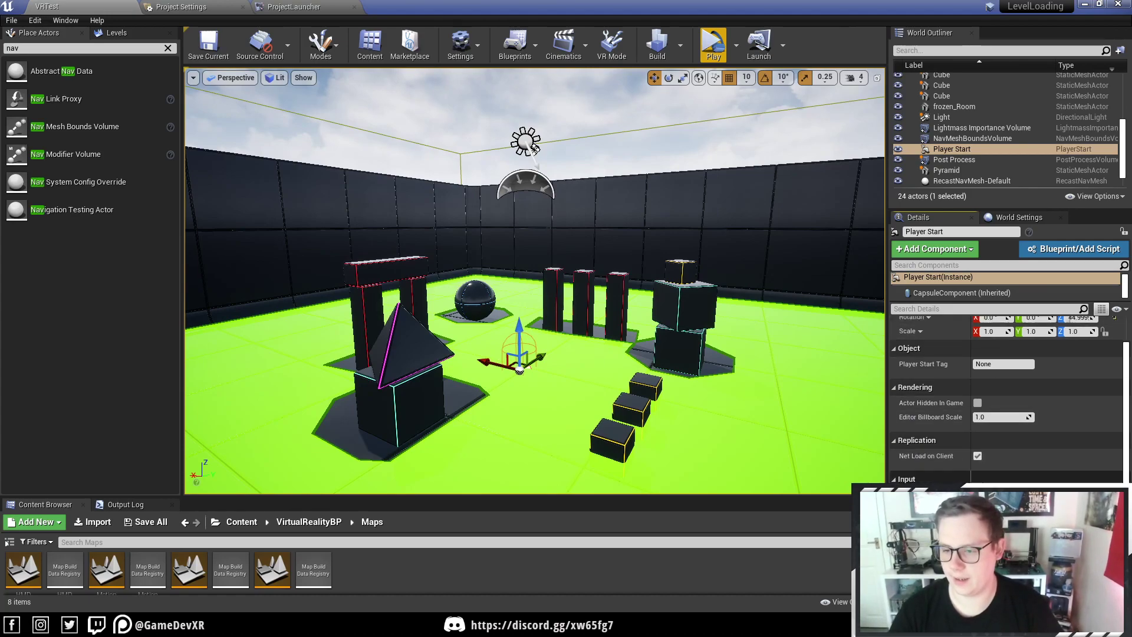
scroll(1008, 401, "up", 2)
- Set VRTest's GameMode Override to GM_VRGamemode in World Settings and test it in VR Preview
left_click(1018, 217)
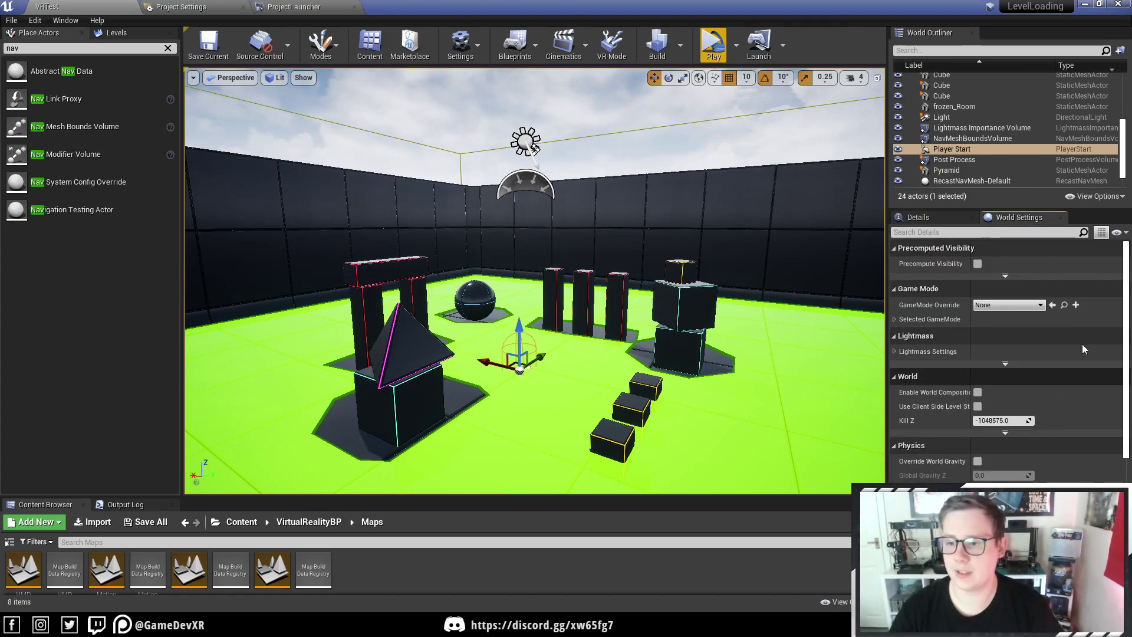
left_click(1014, 304)
left_click(1018, 391)
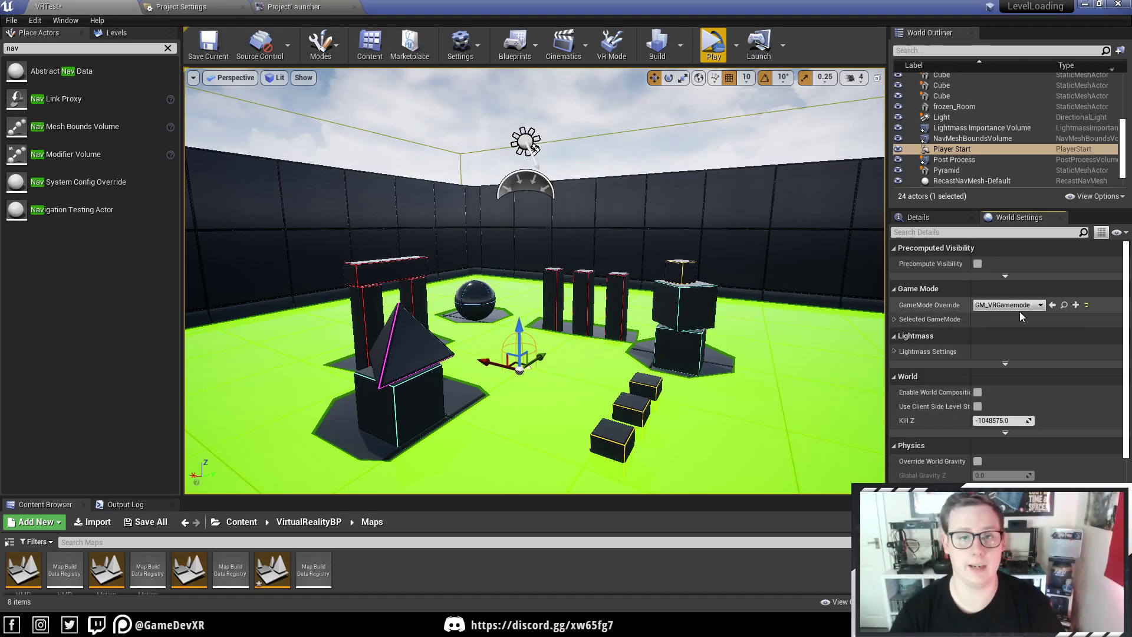
left_click(712, 46)
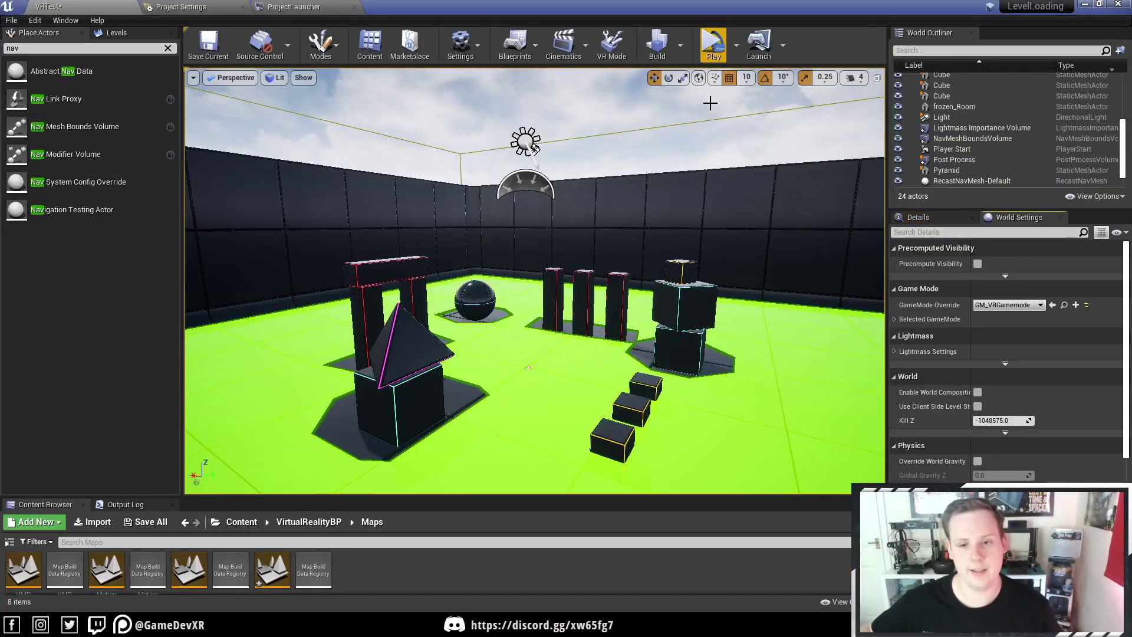
- Enlarge the Content Browser, leave Motion Controller Map unrenamed, and open VirtualRealityBP/Blueprints
right_click_drag(372, 245, 559, 423)
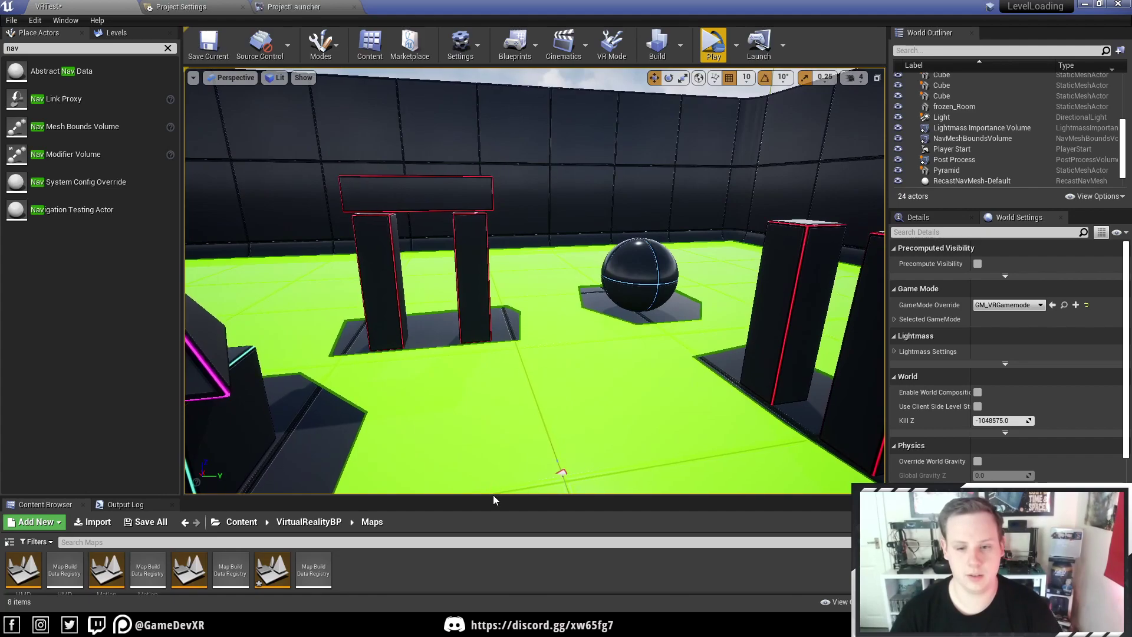
left_click_drag(494, 500, 501, 417)
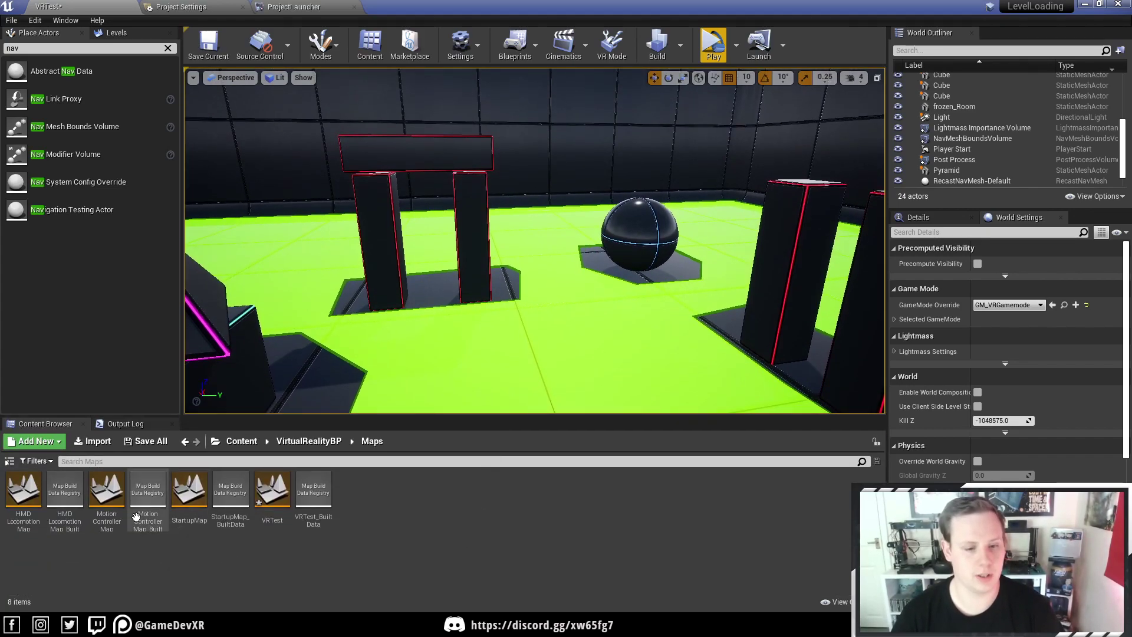
right_click(107, 498)
left_click(146, 283)
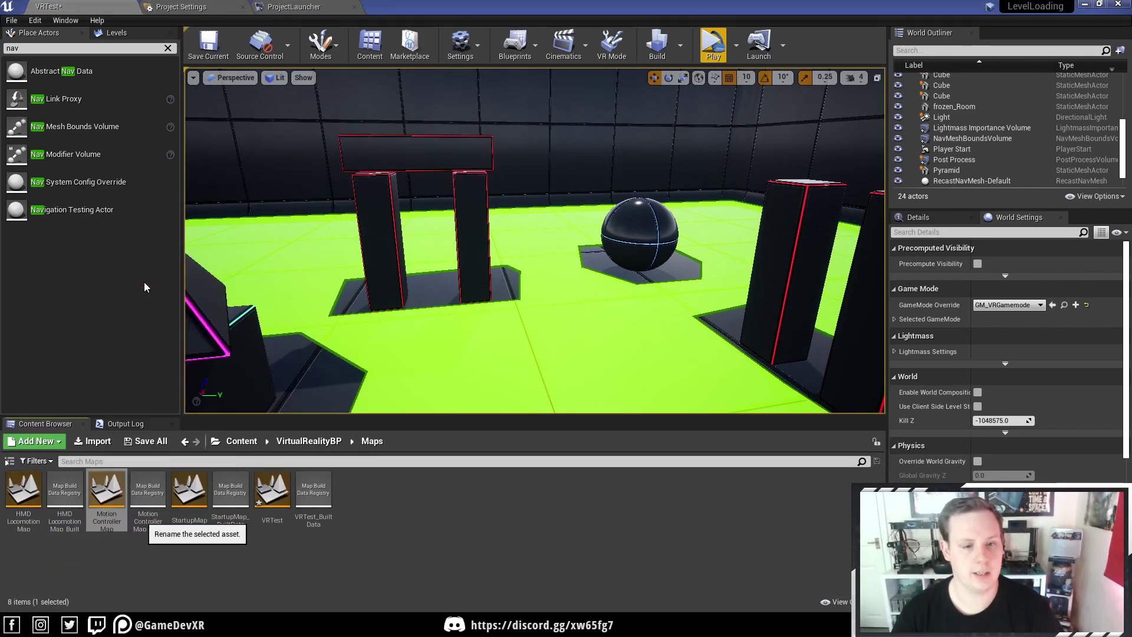
left_click(470, 546)
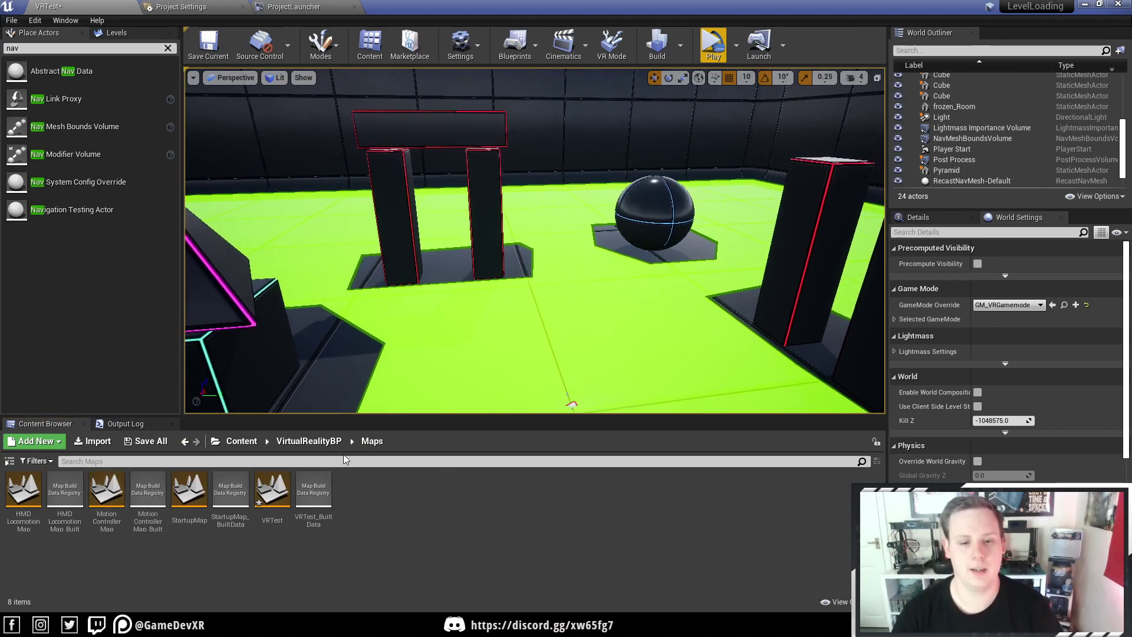
left_click(299, 447)
double_click(23, 488)
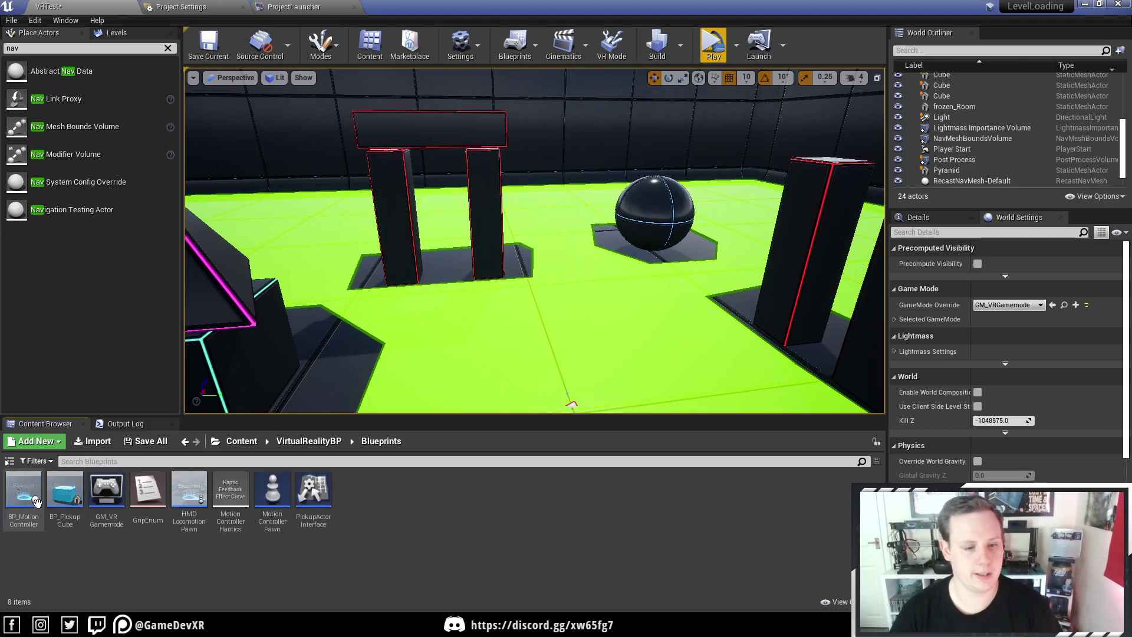
- Create an Actor Blueprint named BP_LoadLevel in the Blueprints folder and open it
right_click(388, 497)
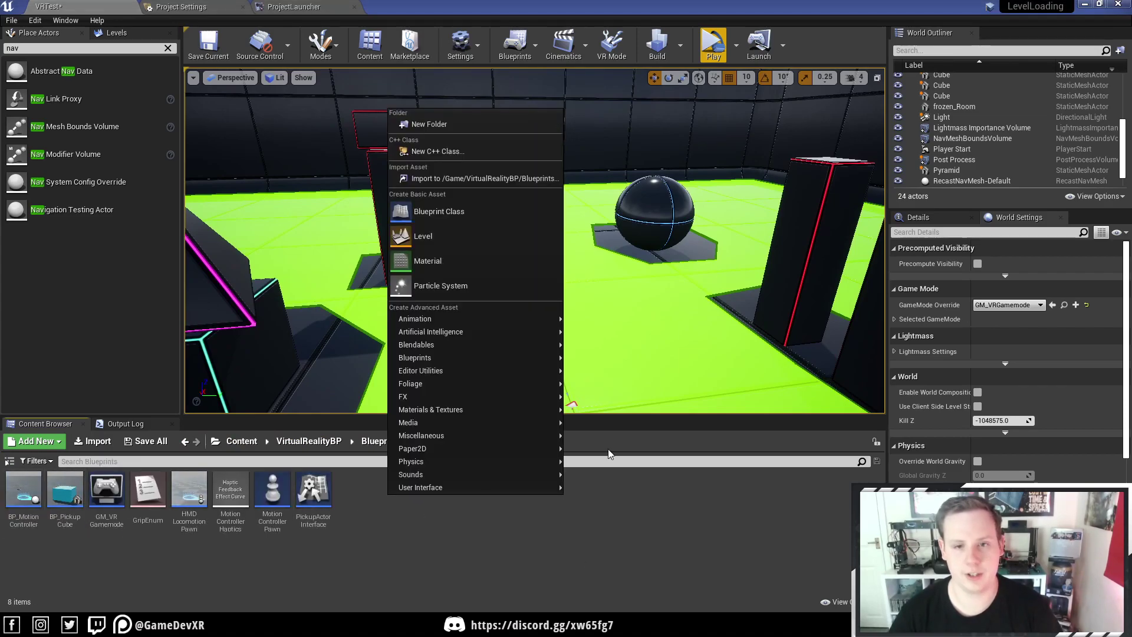
left_click(468, 222)
left_click(472, 214)
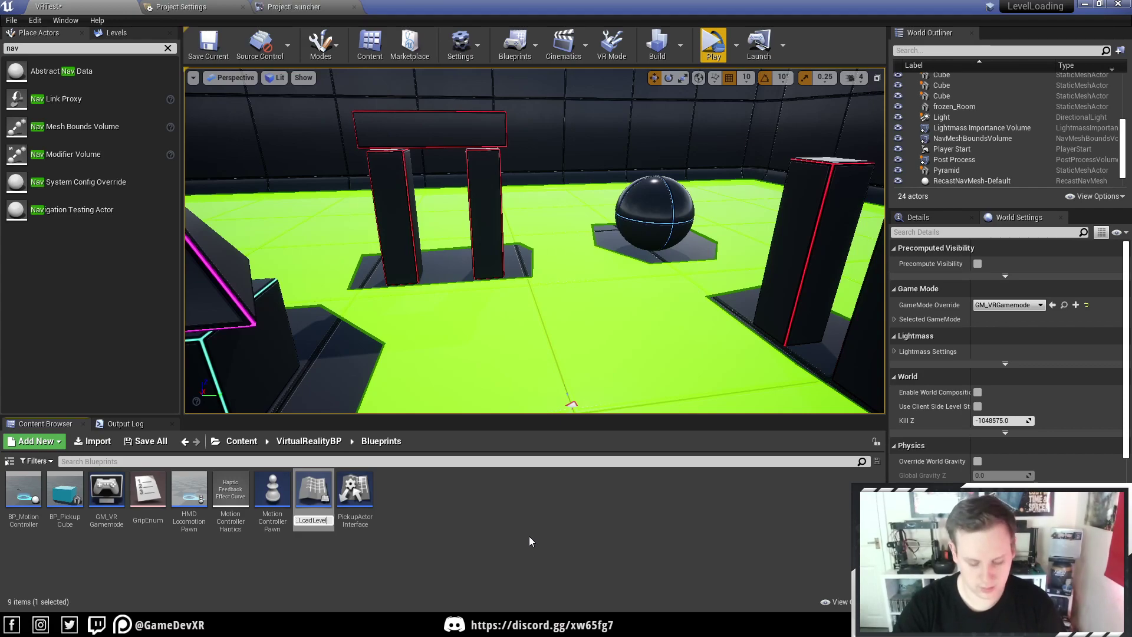
key("Return")
double_click(22, 490)
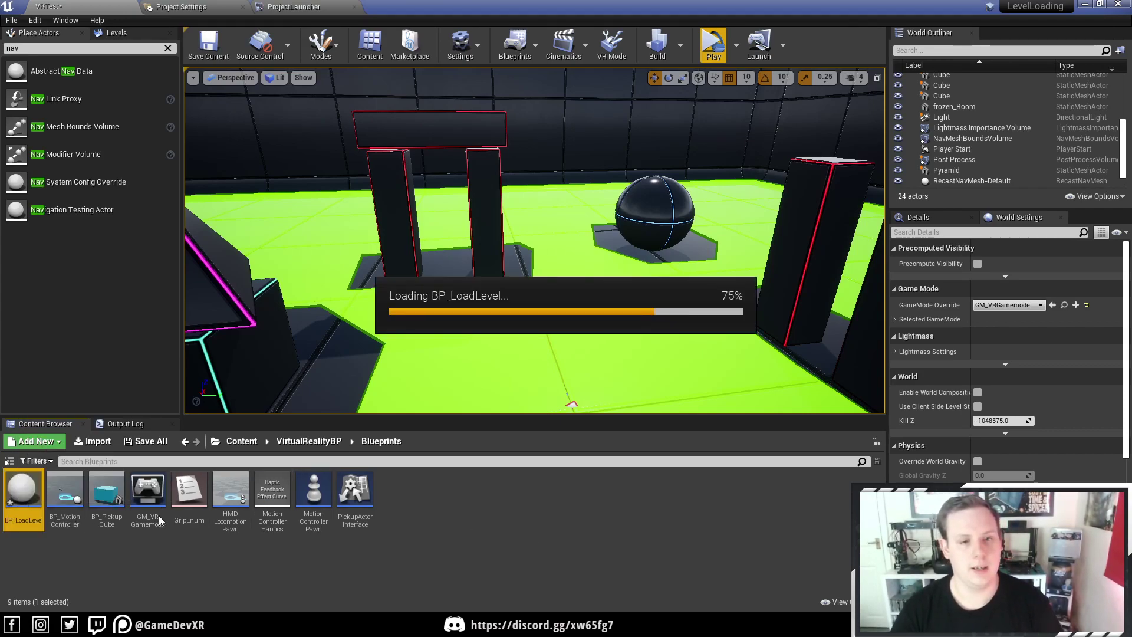
- Add a Cube component to BP_LoadLevel and give it an On Component Begin Overlap event
left_click(340, 86)
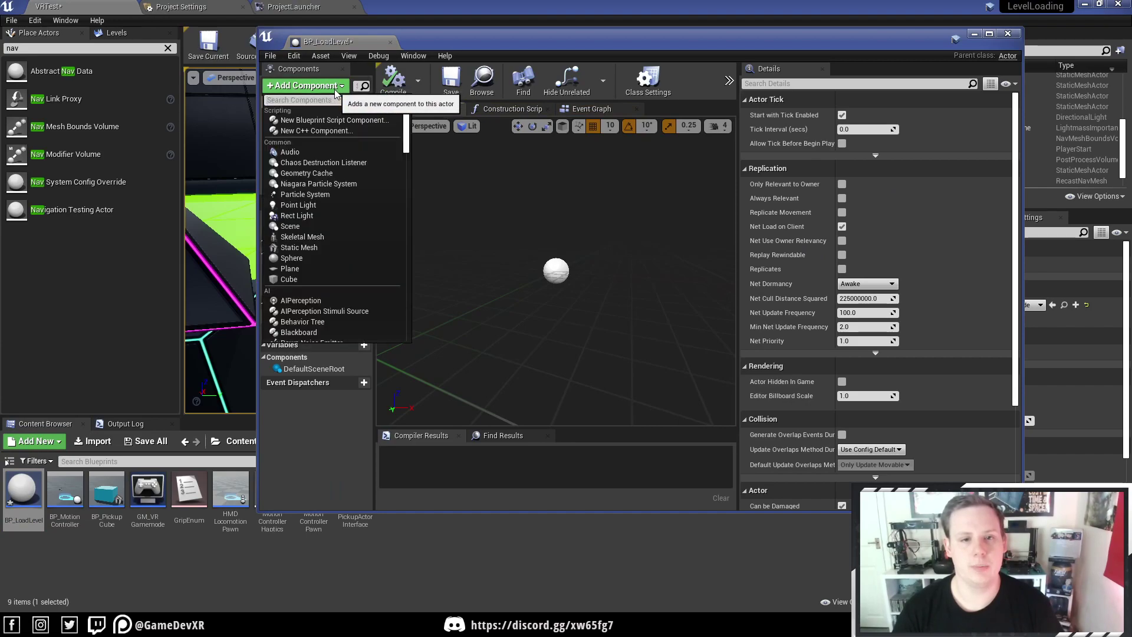
left_click(310, 278)
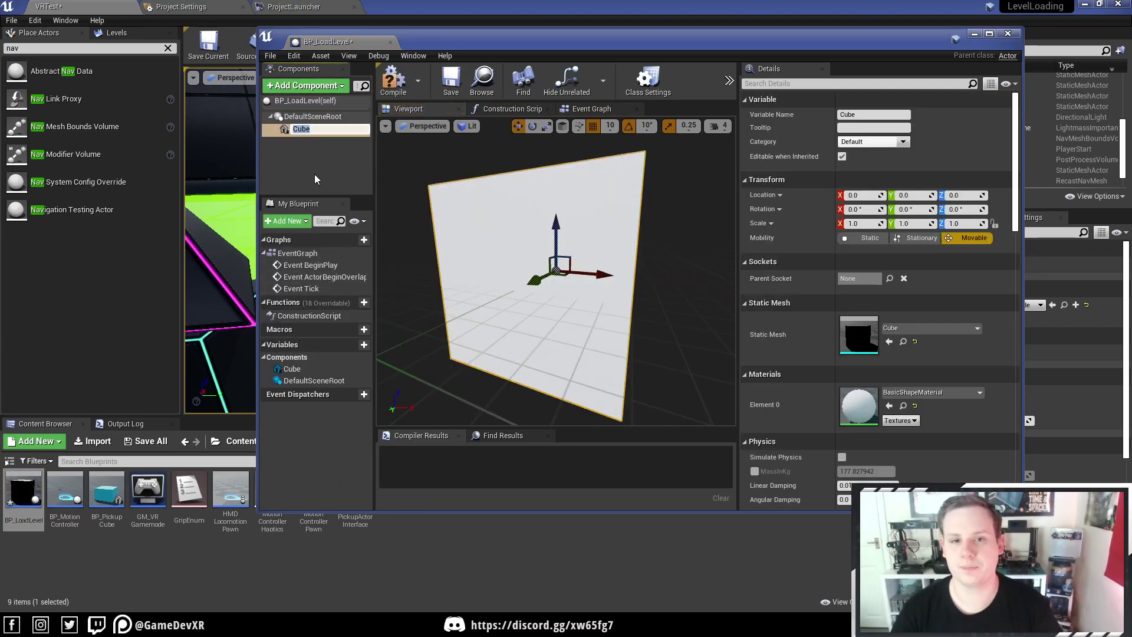
left_click(752, 247)
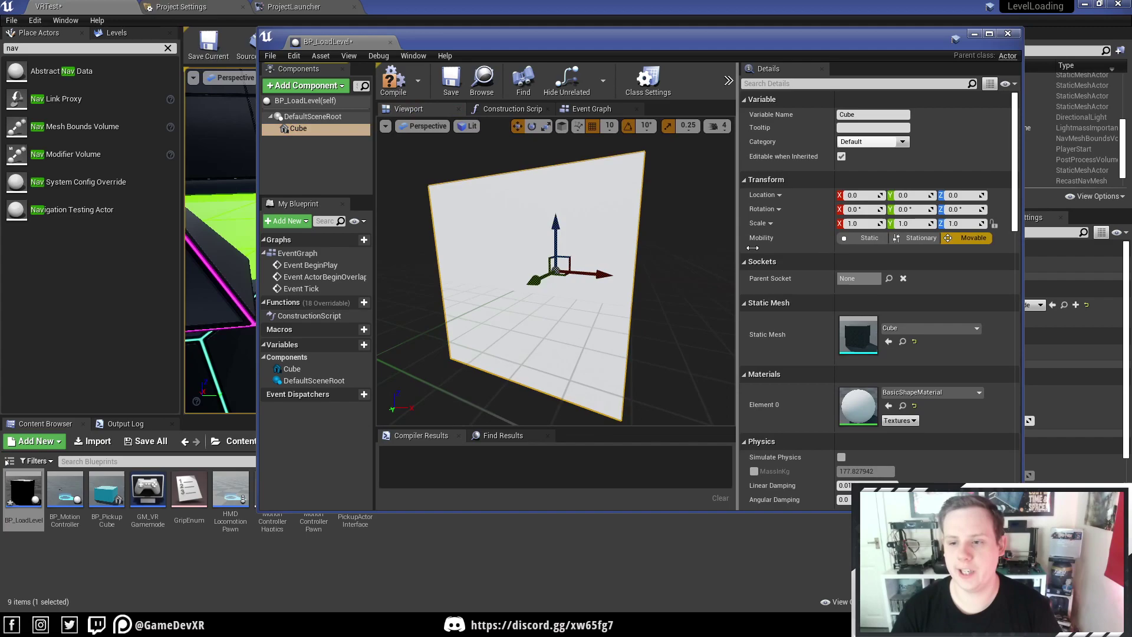
left_click_drag(752, 248, 838, 244)
scroll(862, 277, "down", 10)
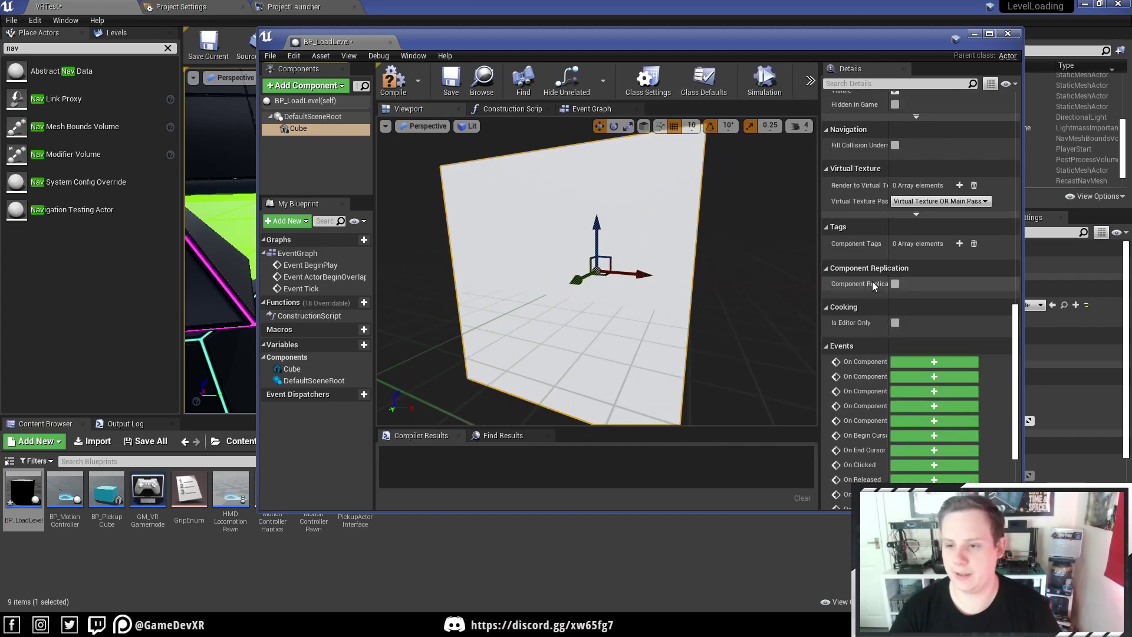
scroll(872, 282, "down", 4)
left_click_drag(889, 292, 929, 298)
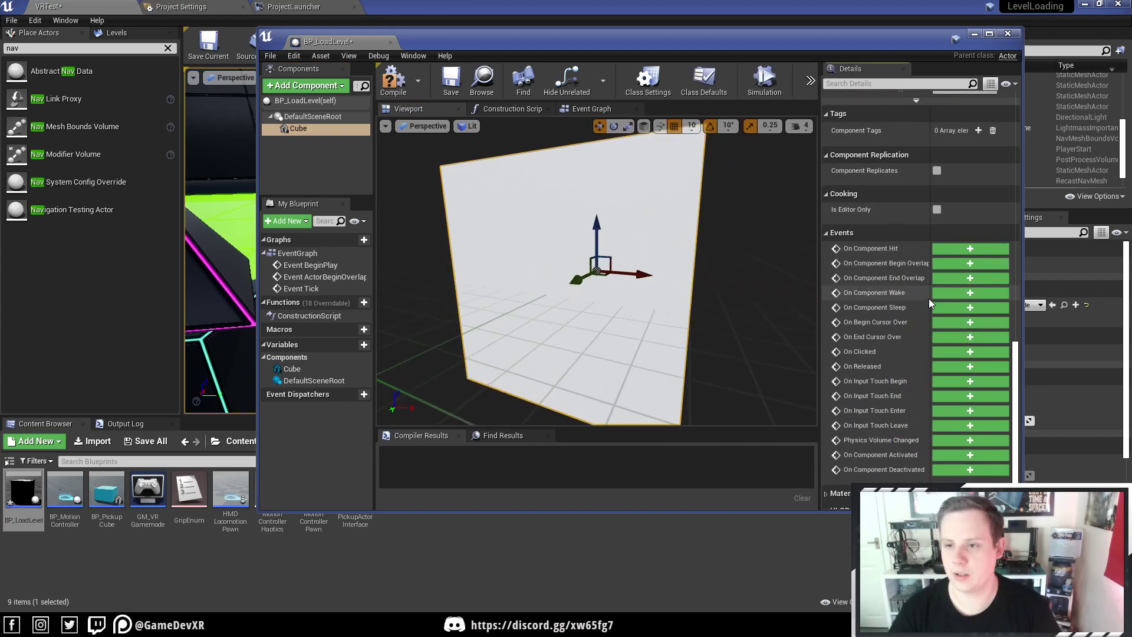
left_click(957, 263)
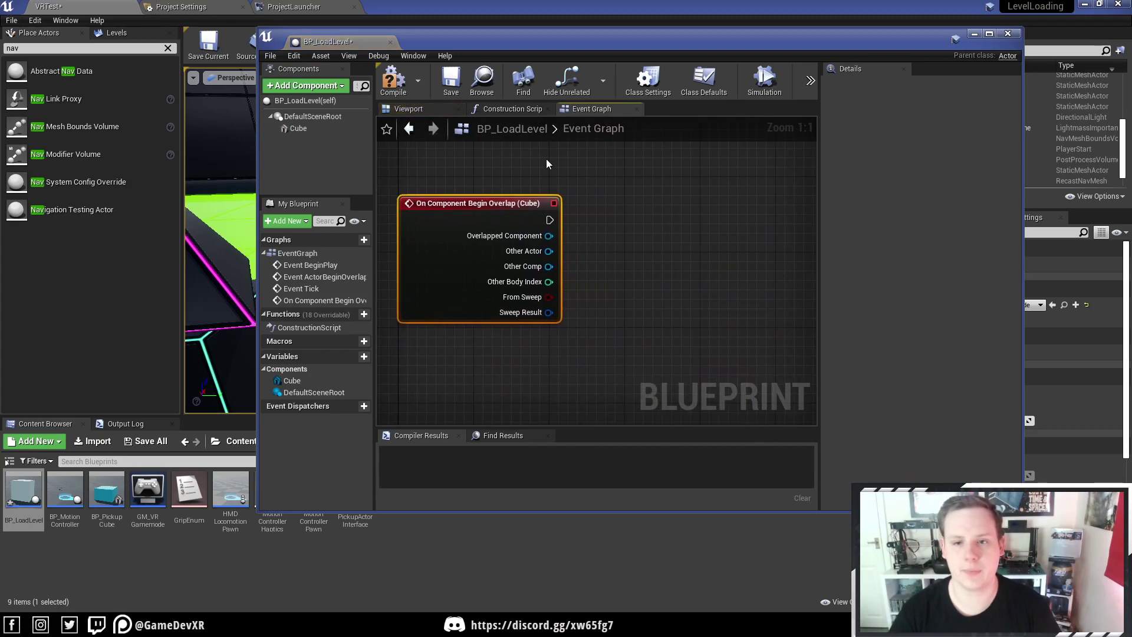
- Make the overlap event run Open Level with Level Name MotionControllerMap, then compile
left_click_drag(549, 220, 663, 224)
type("ope")
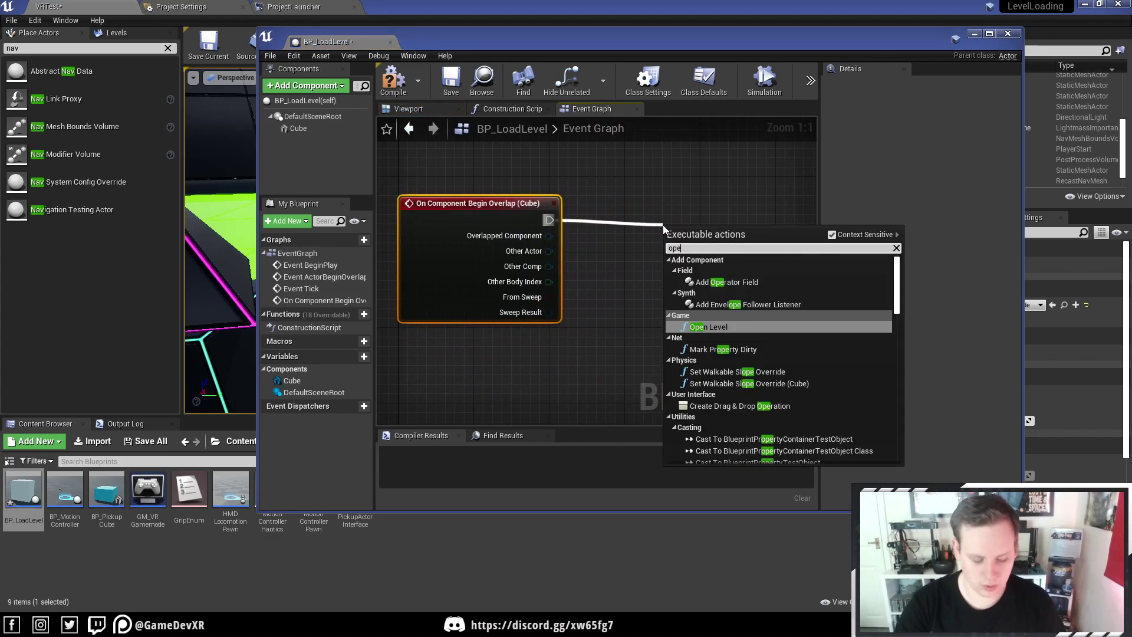
type("n")
key("Return")
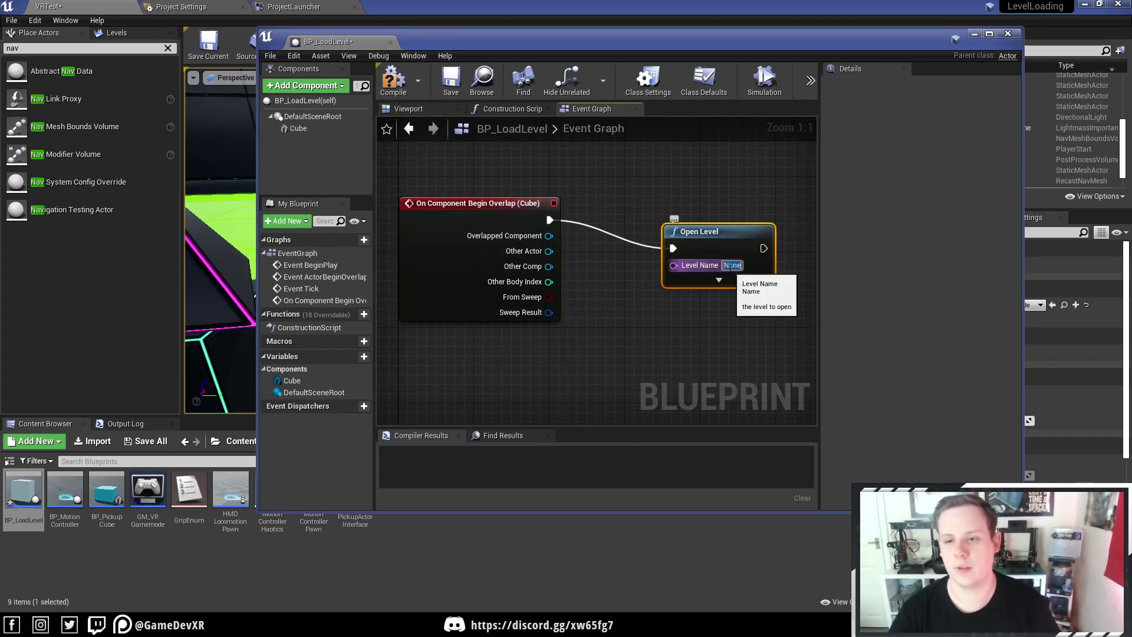
type("MotionControllerMap")
key("Return")
left_click_drag(724, 242, 751, 214)
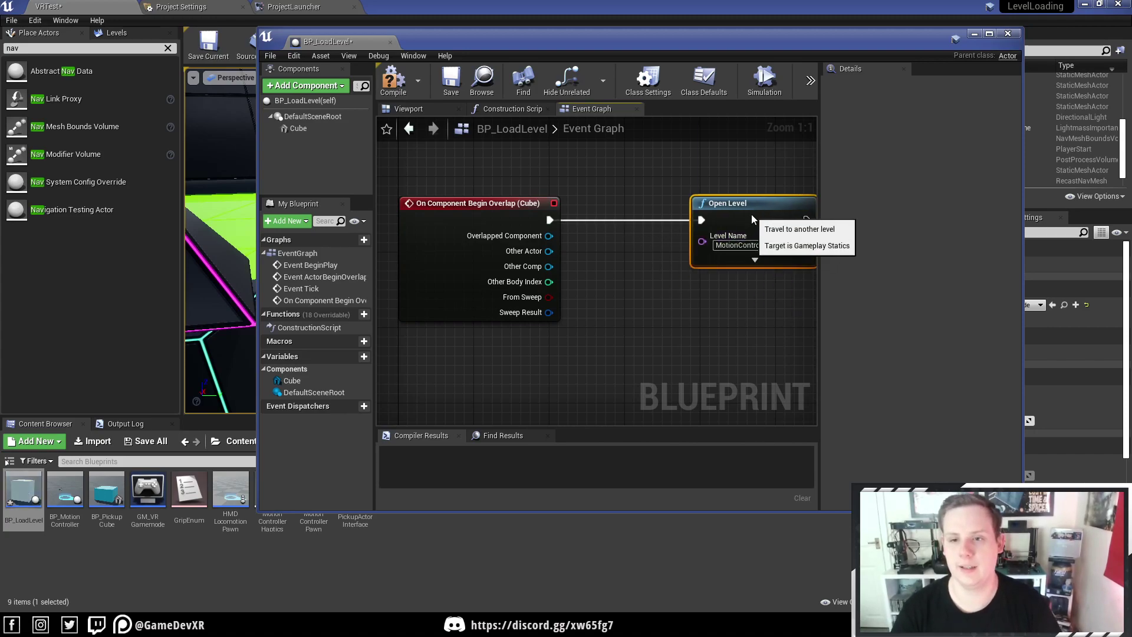
left_click(394, 80)
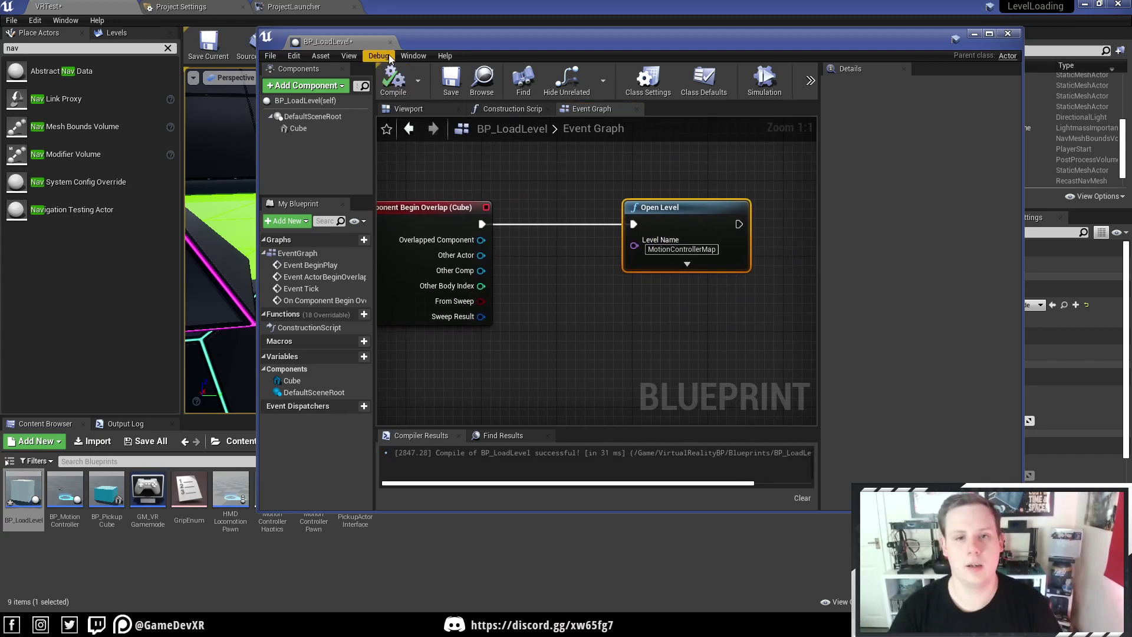
- Place a BP_LoadLevel cube beside the black ball, raise it slightly, and run VR Preview
key("alt+Tab")
left_click_drag(88, 464, 575, 260)
left_click_drag(585, 195, 584, 188)
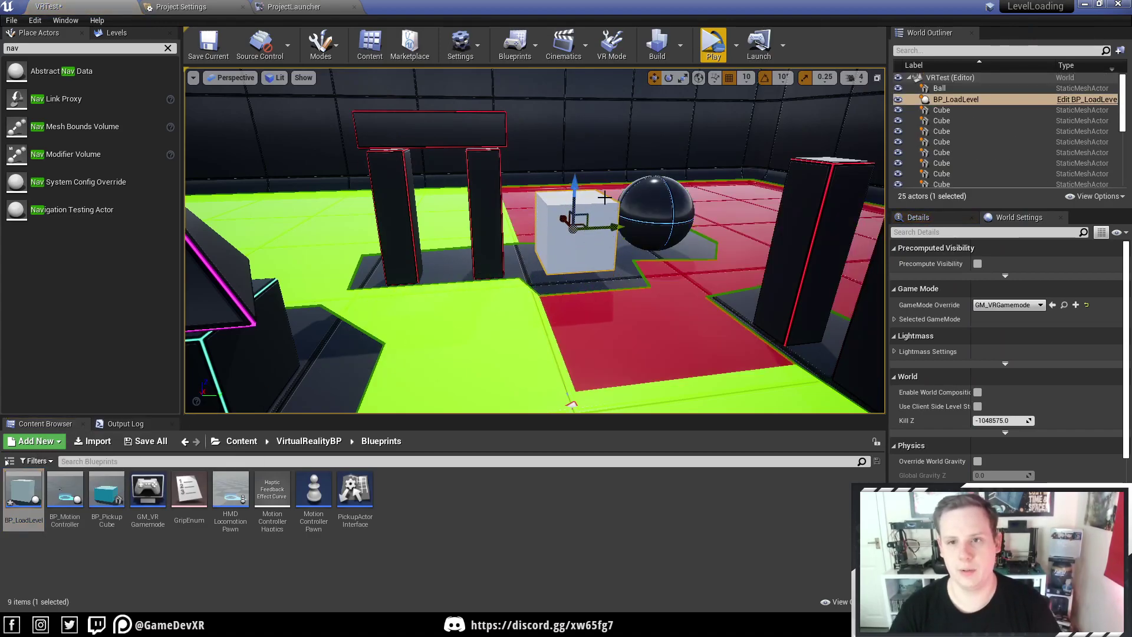
left_click(713, 46)
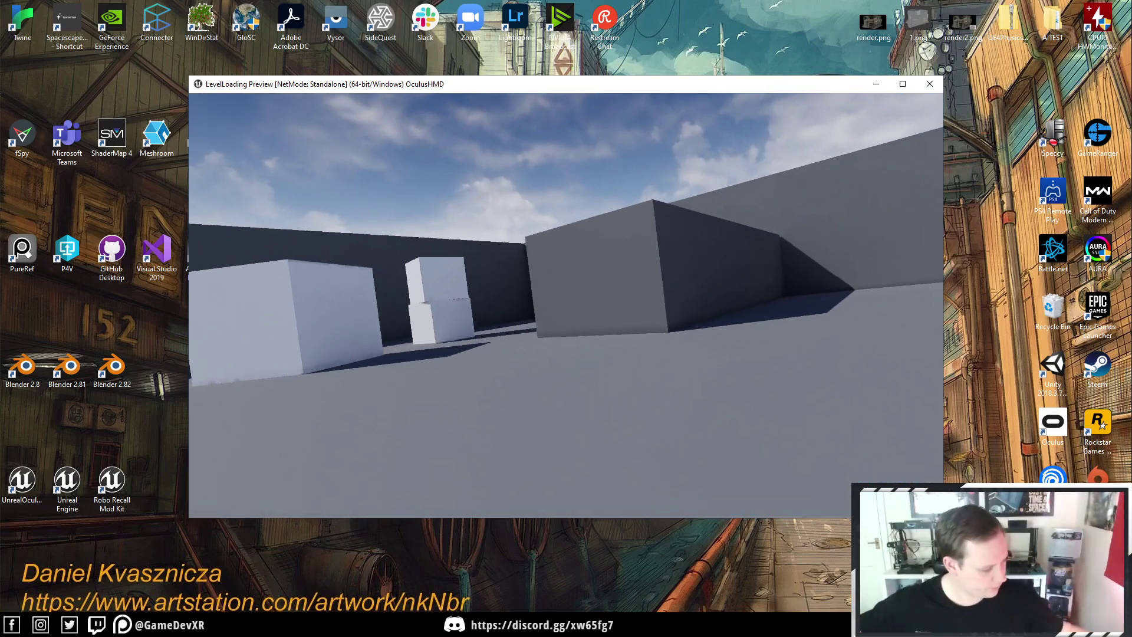
- End the VR preview and open Motion Controller Map from VirtualRealityBP/Maps
key("Escape")
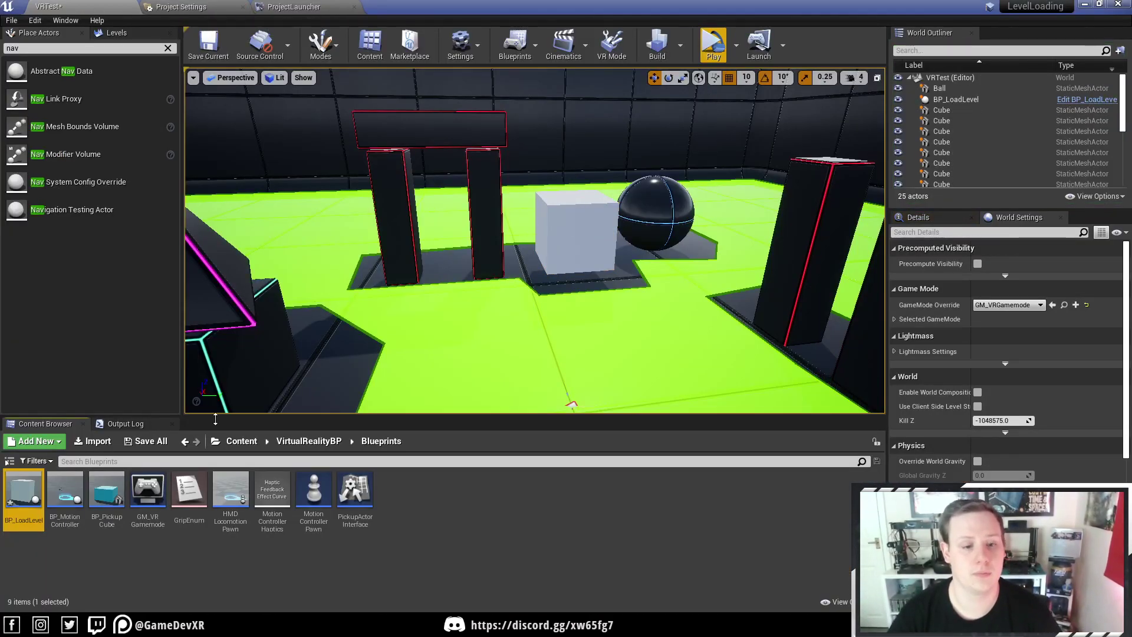
left_click(309, 441)
left_click(241, 441)
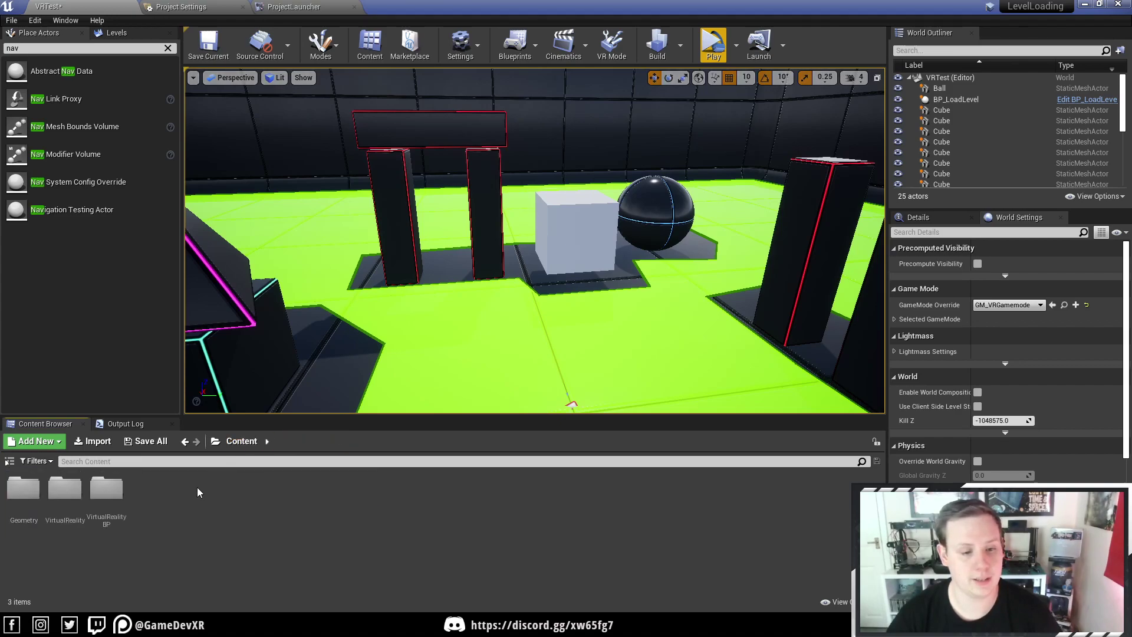
double_click(106, 495)
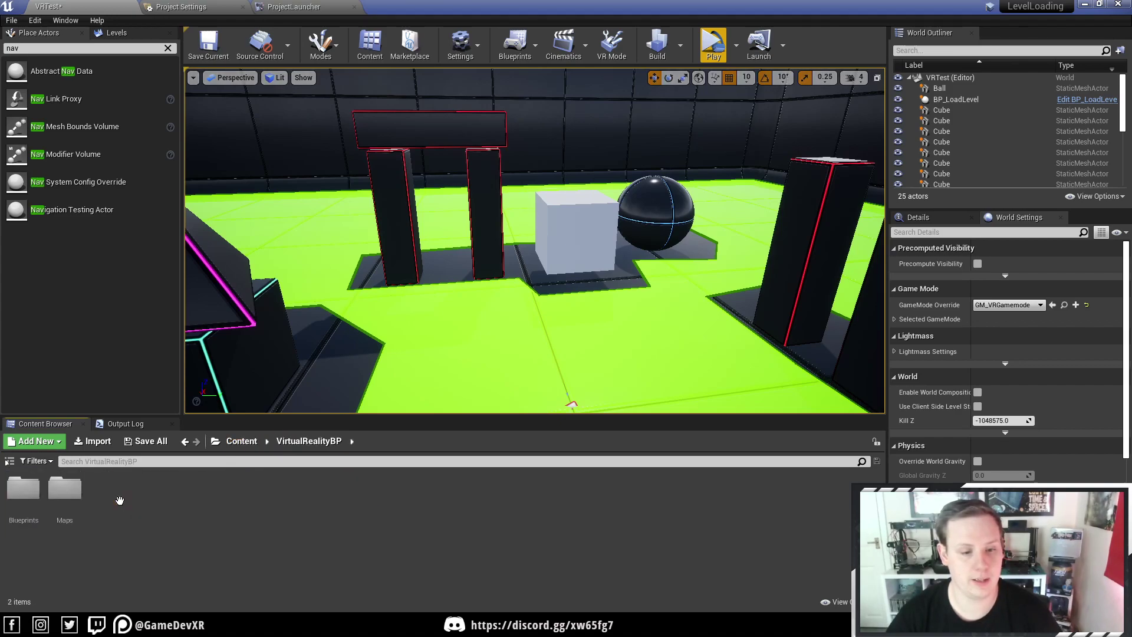
double_click(70, 492)
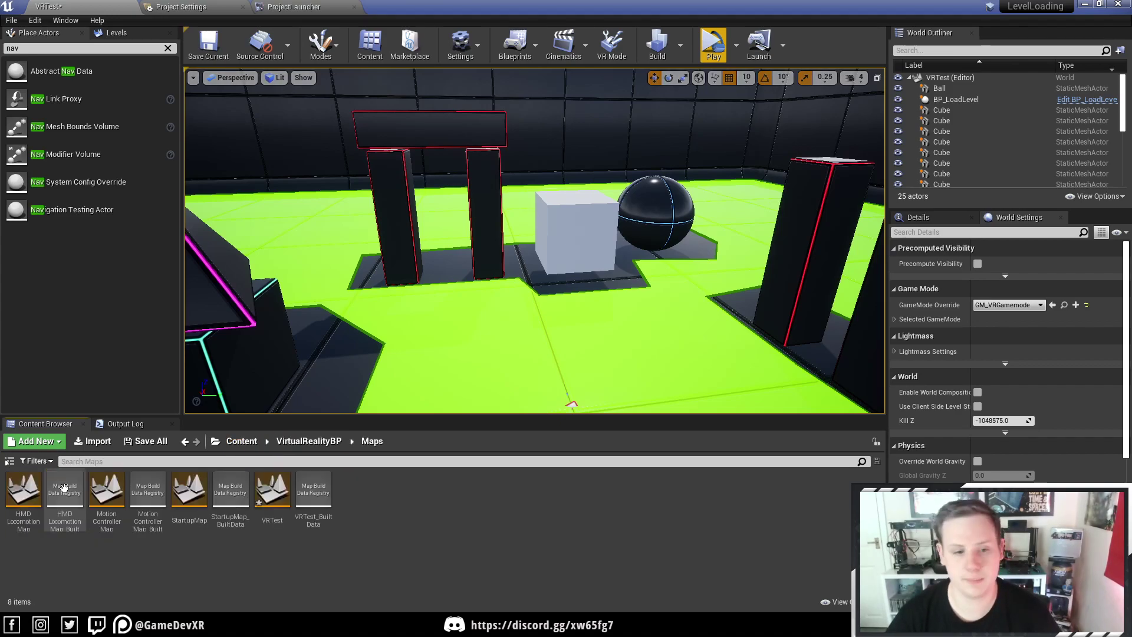
double_click(108, 492)
- Load MotionControllerMap without saving and place a BP_LoadLevel cube near the VR Template text
left_click(623, 420)
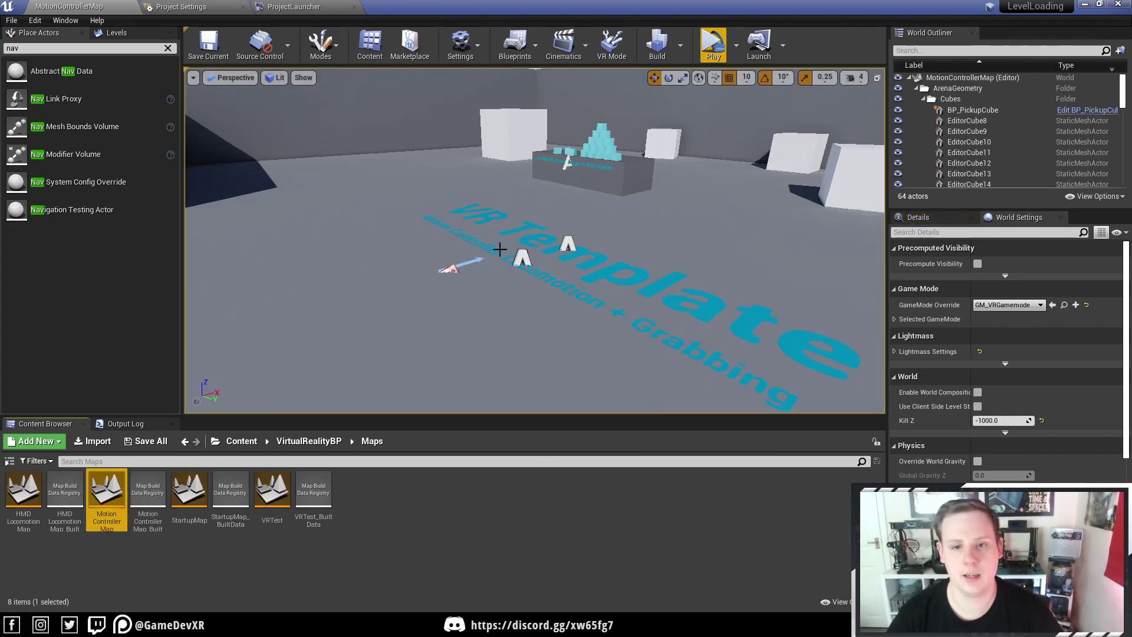
left_click(447, 271)
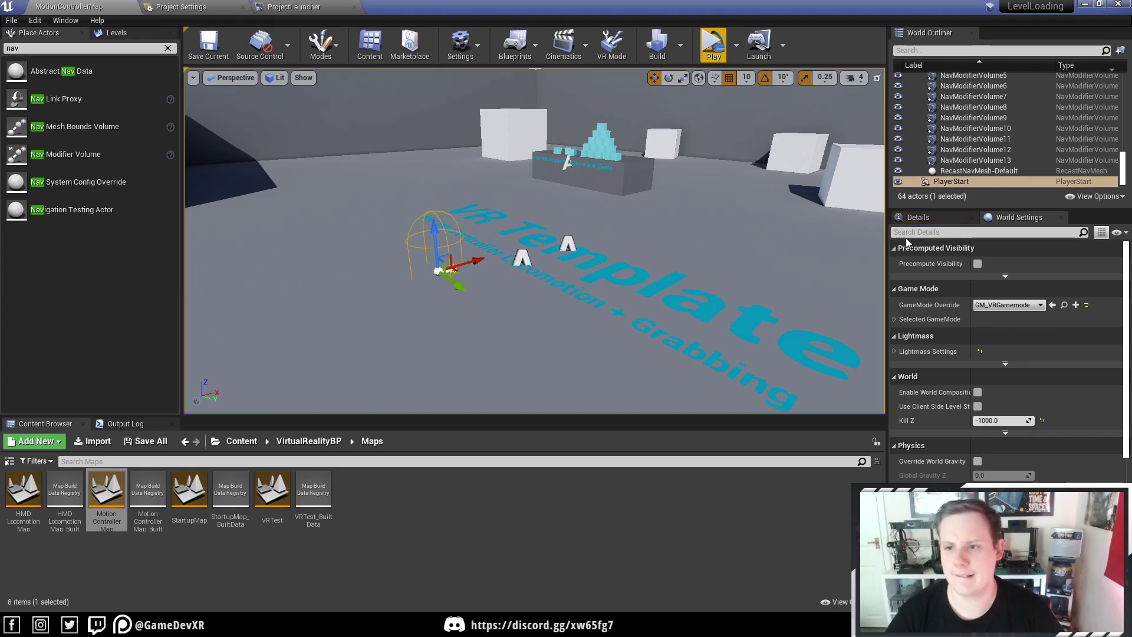
left_click(918, 217)
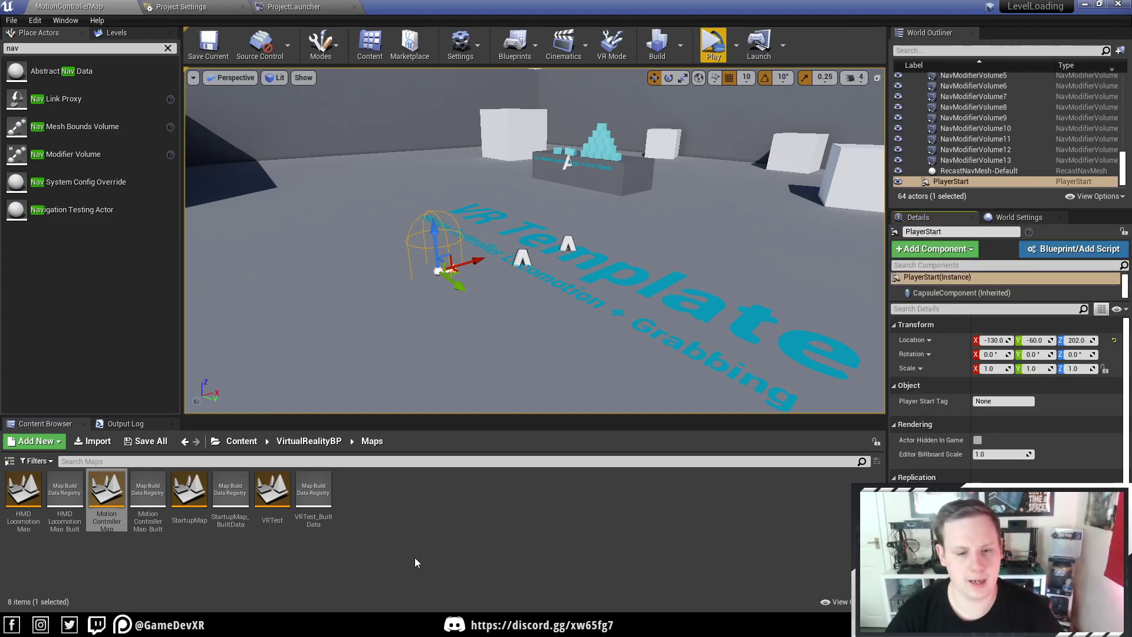
left_click(116, 33)
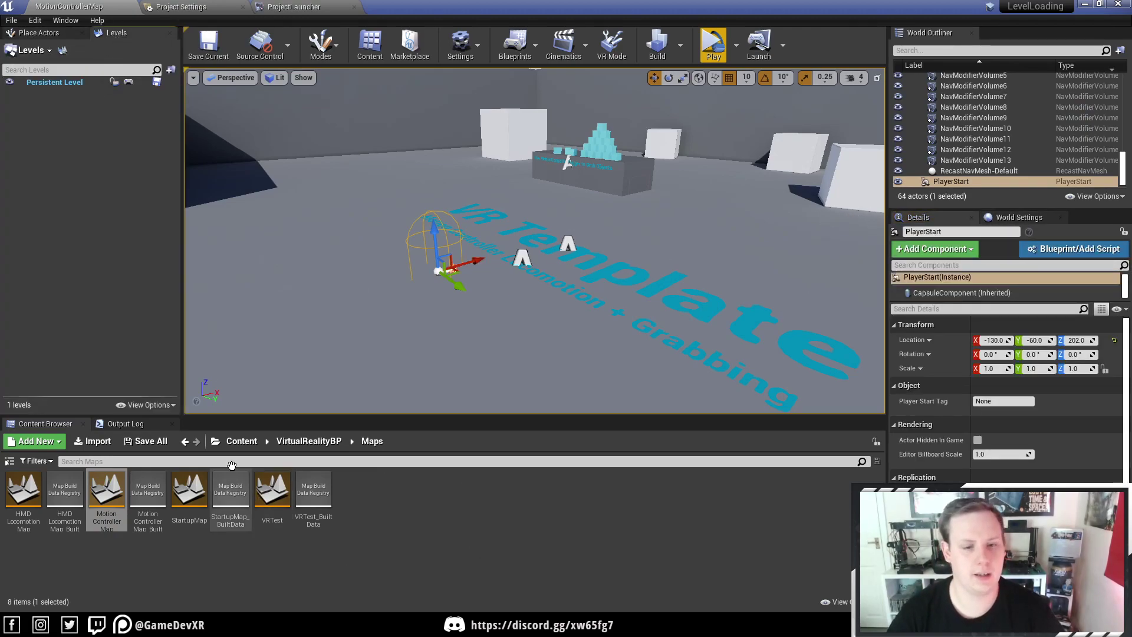
left_click(309, 441)
double_click(32, 492)
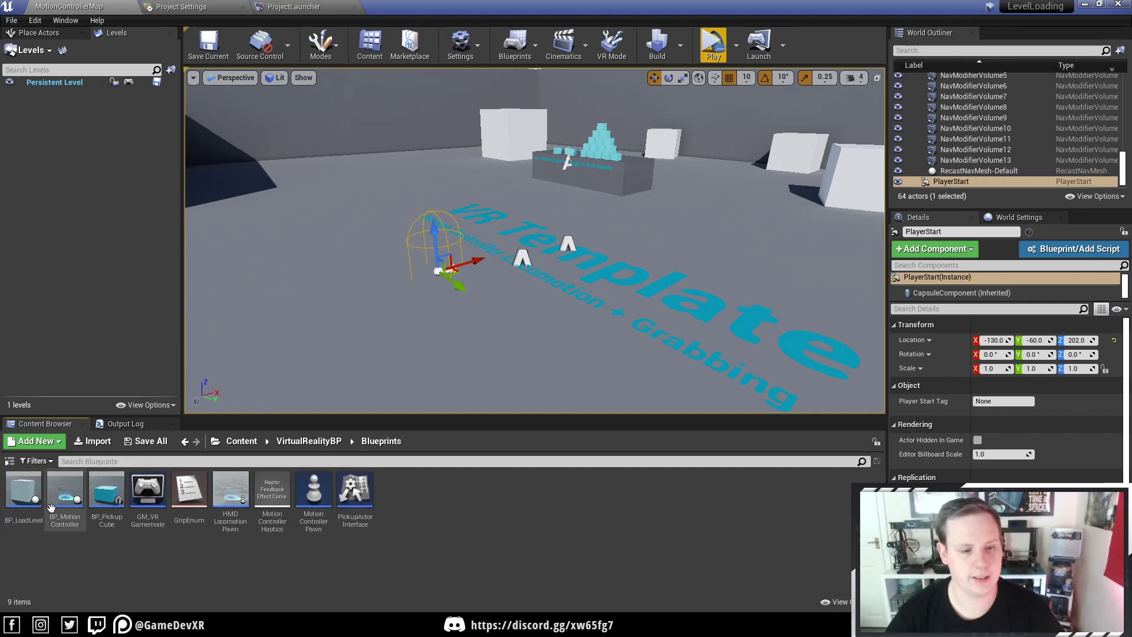
left_click_drag(24, 491, 696, 161)
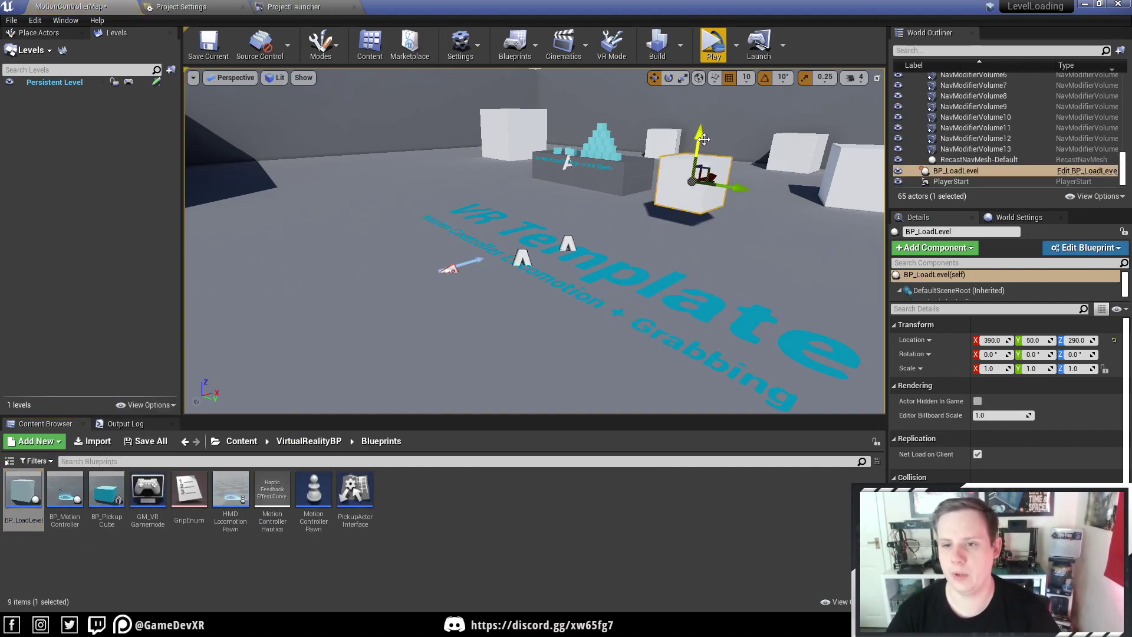
- Promote Open Level's Level Name pin to an instance-editable LevelName variable, compile, and close
left_click(1079, 171)
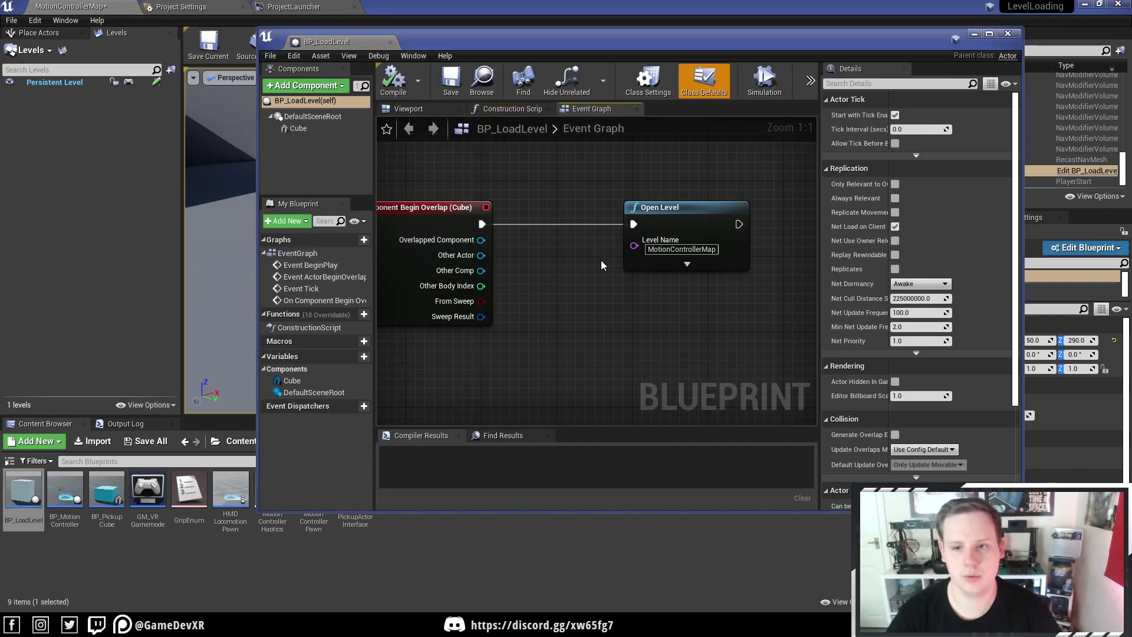
right_click_drag(589, 268, 668, 264)
right_click(712, 242)
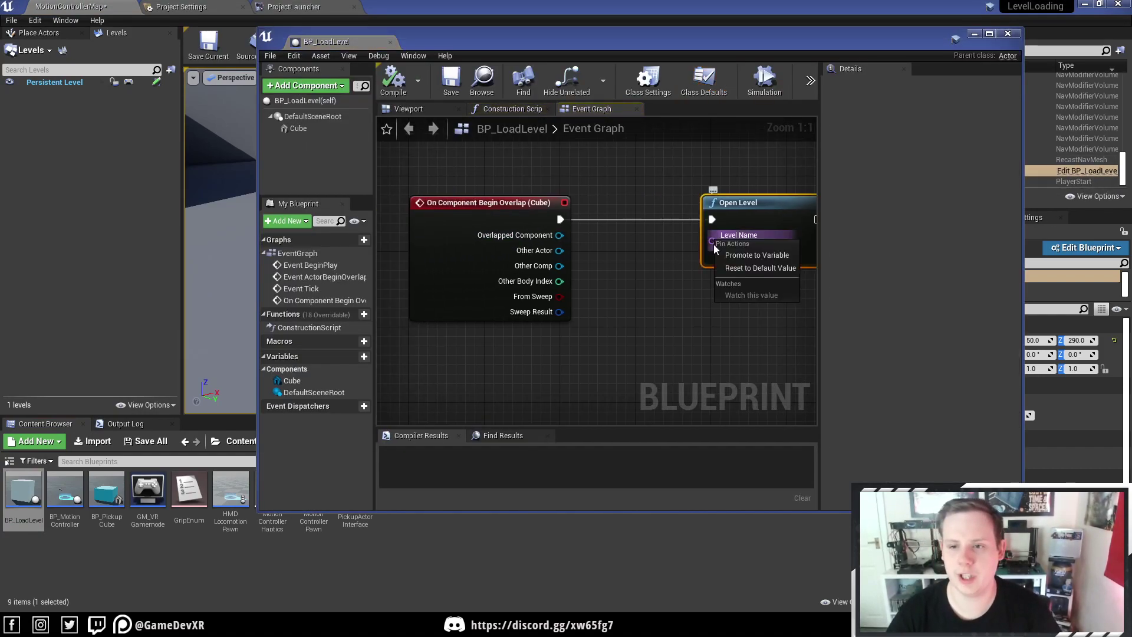
left_click(756, 255)
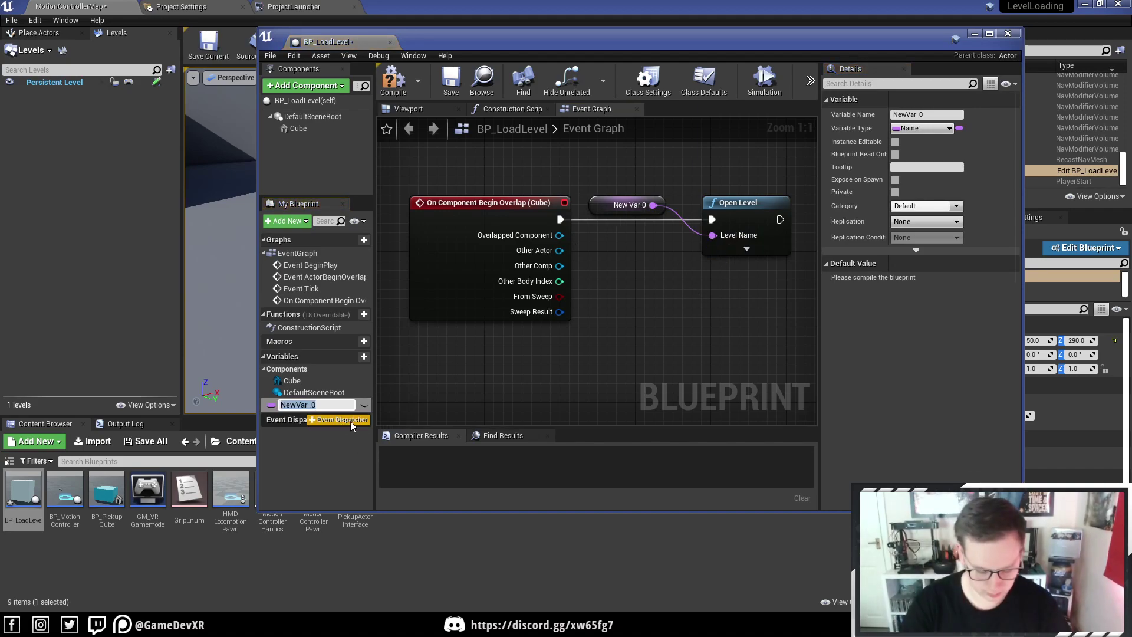
type("LevelName")
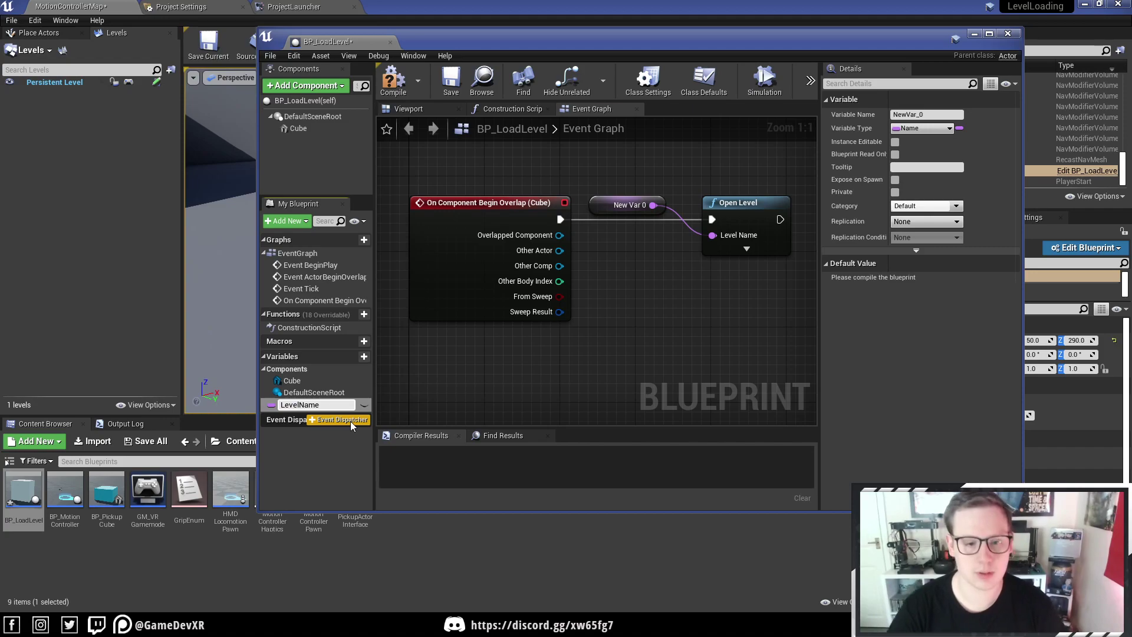
key("Return")
left_click(365, 405)
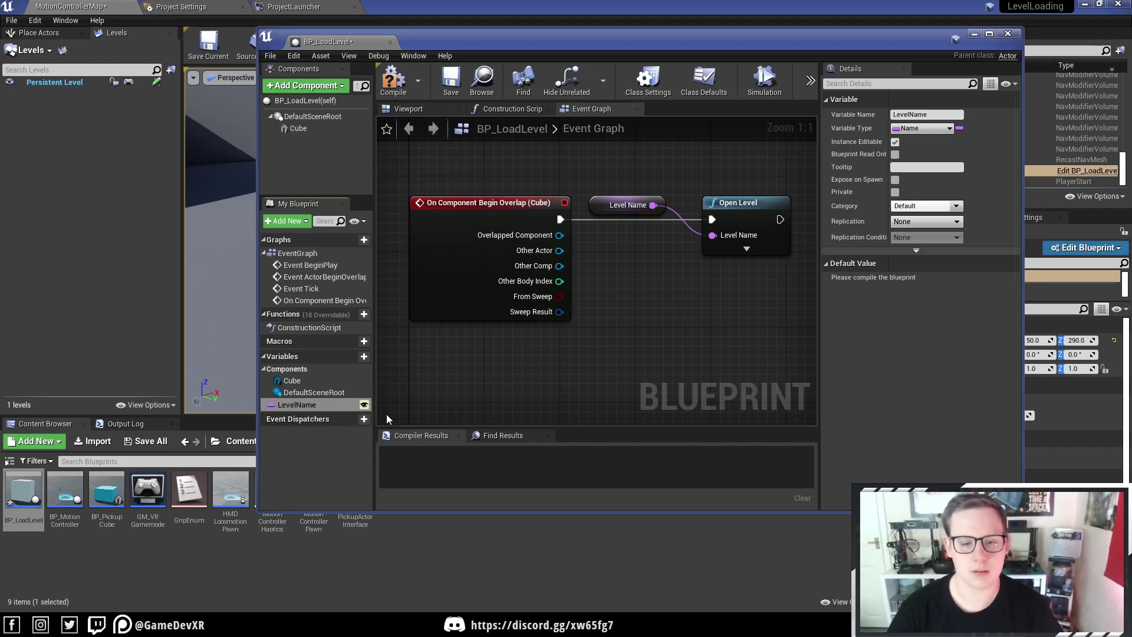
left_click(396, 78)
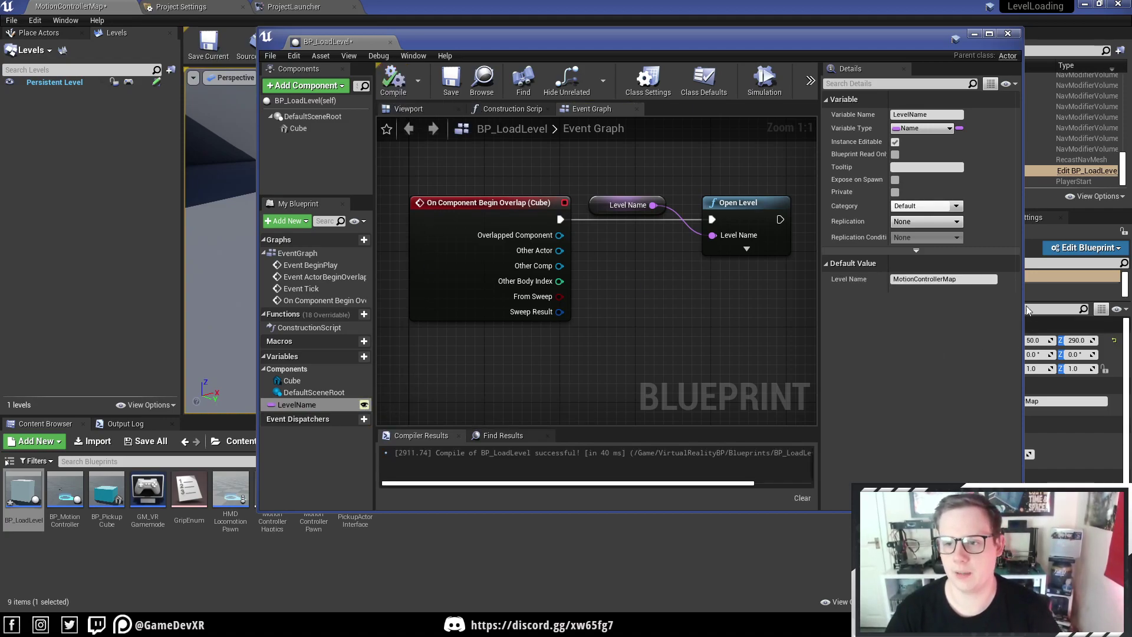
left_click(390, 42)
- Frame the placed cube and copy the VRTest map's name from the Maps folder
key("f")
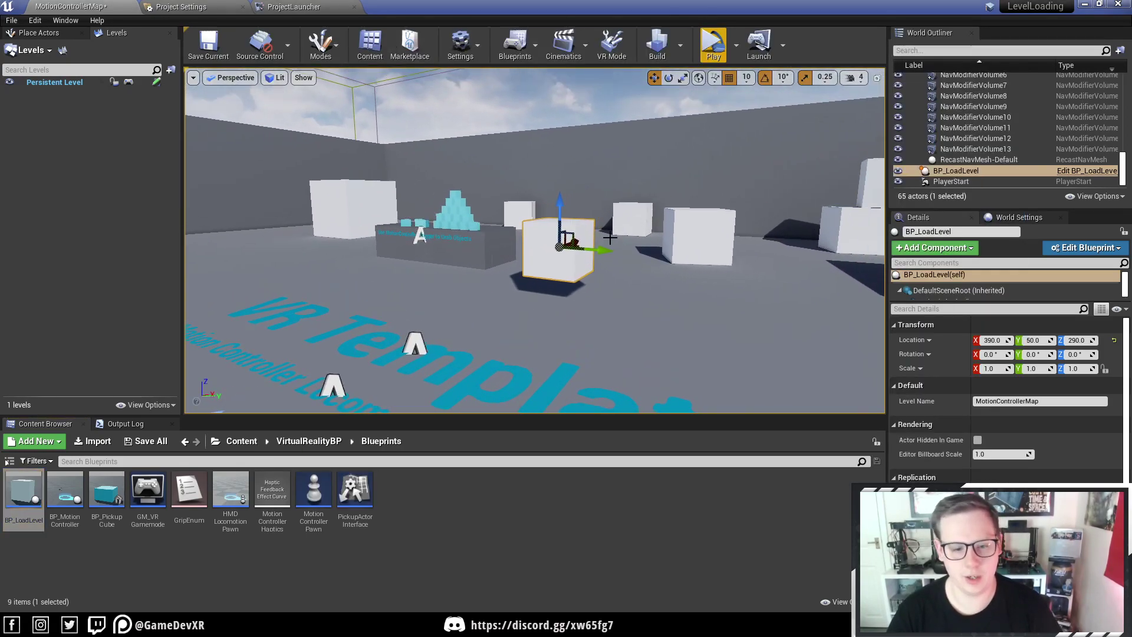
left_click(317, 443)
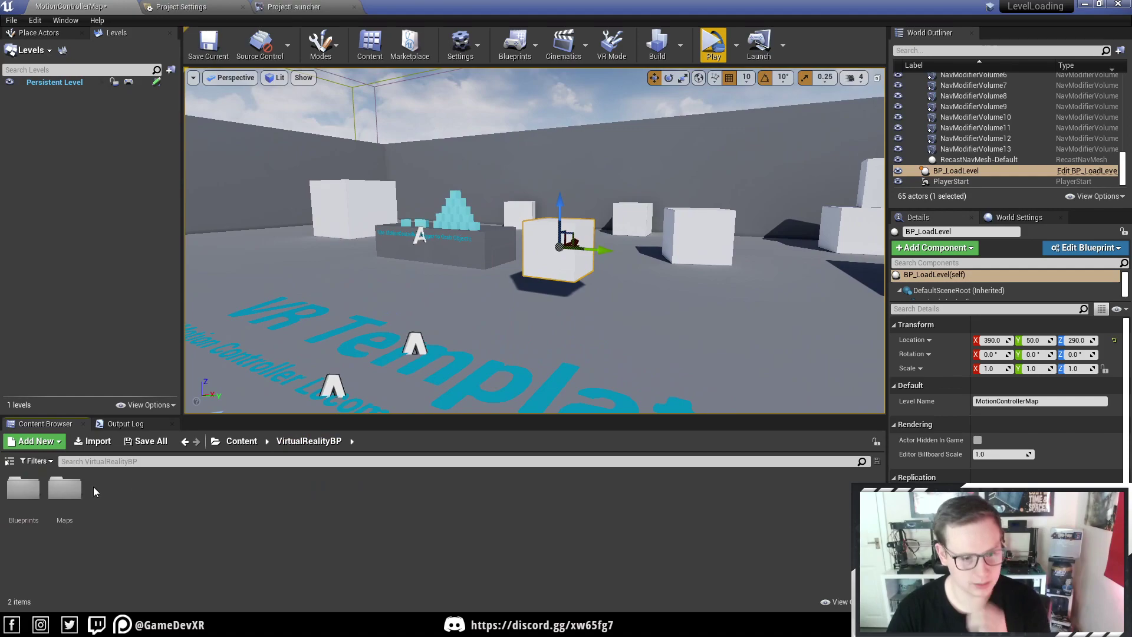
double_click(65, 488)
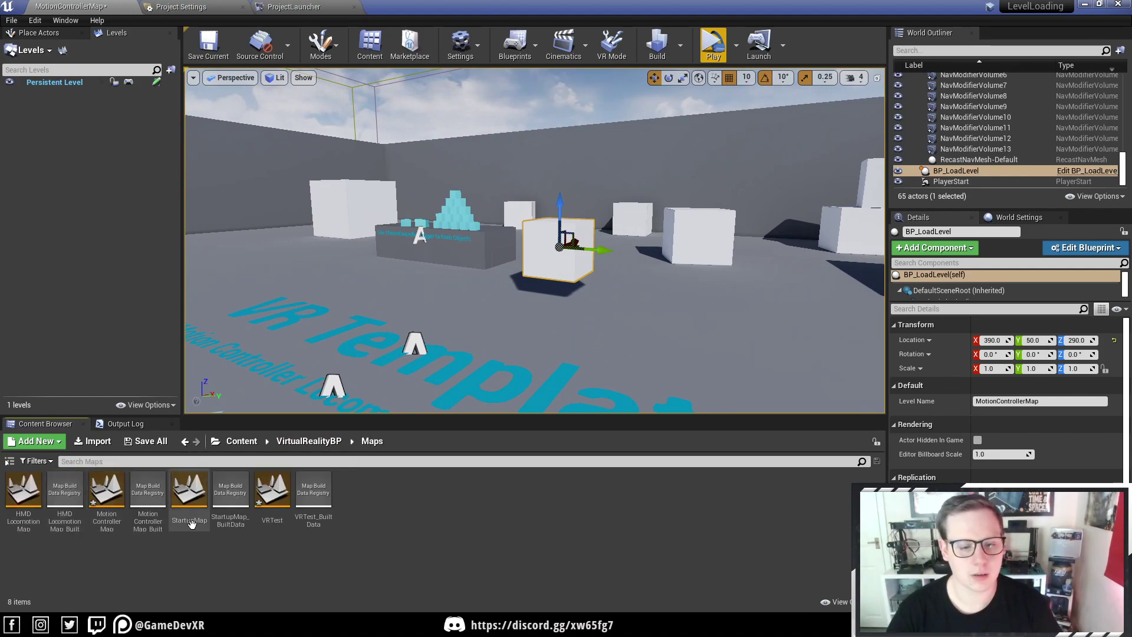
right_click(266, 514)
left_click(290, 263)
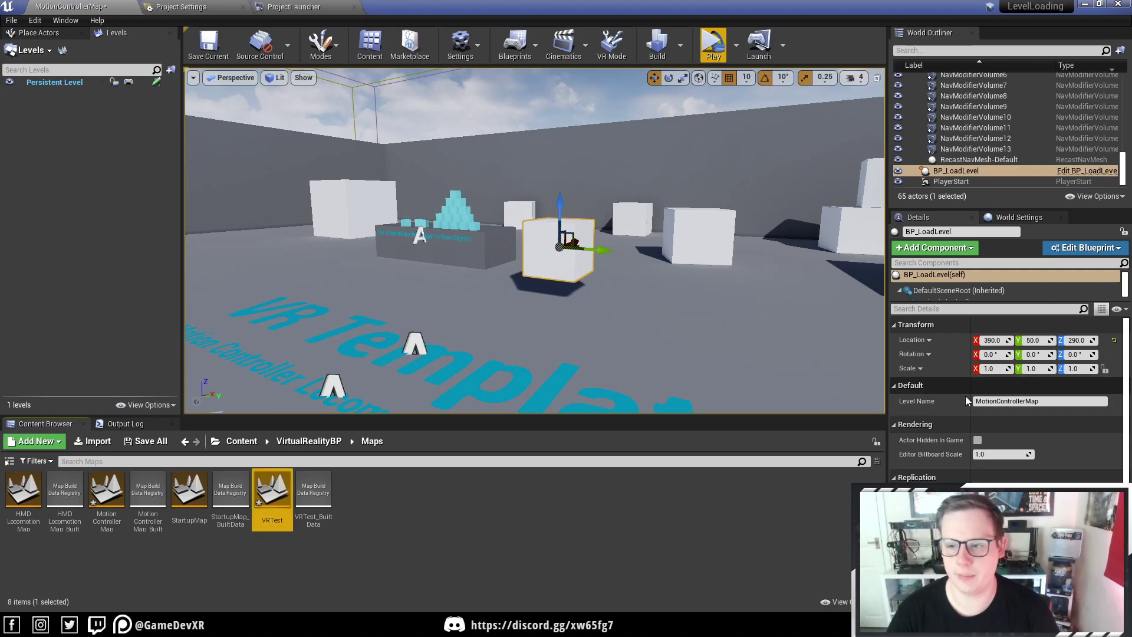
- Set the cube's Level Name to VRTest, save MotionControllerMap, and test in VR Preview
left_click(1045, 401)
key("ctrl+a")
type("VRTest")
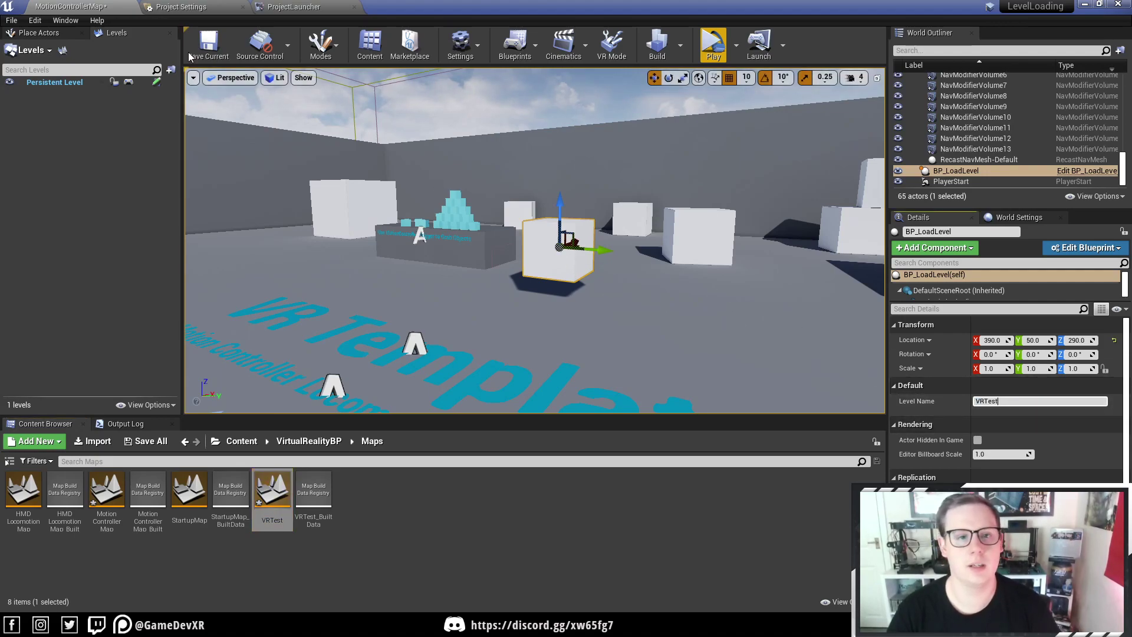
left_click(209, 59)
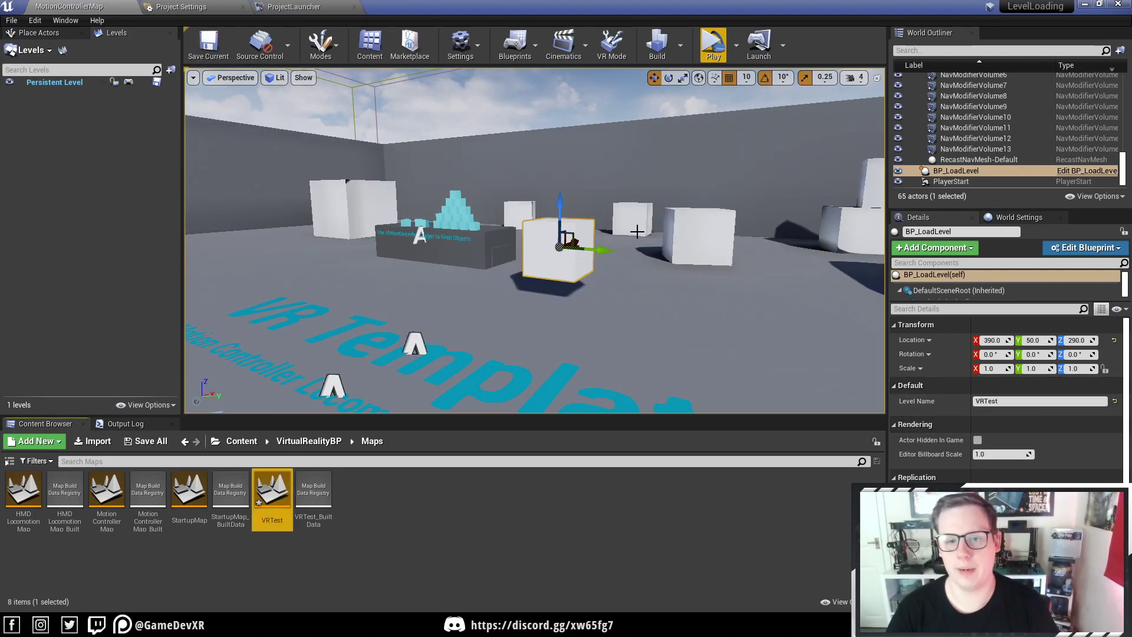
left_click(713, 44)
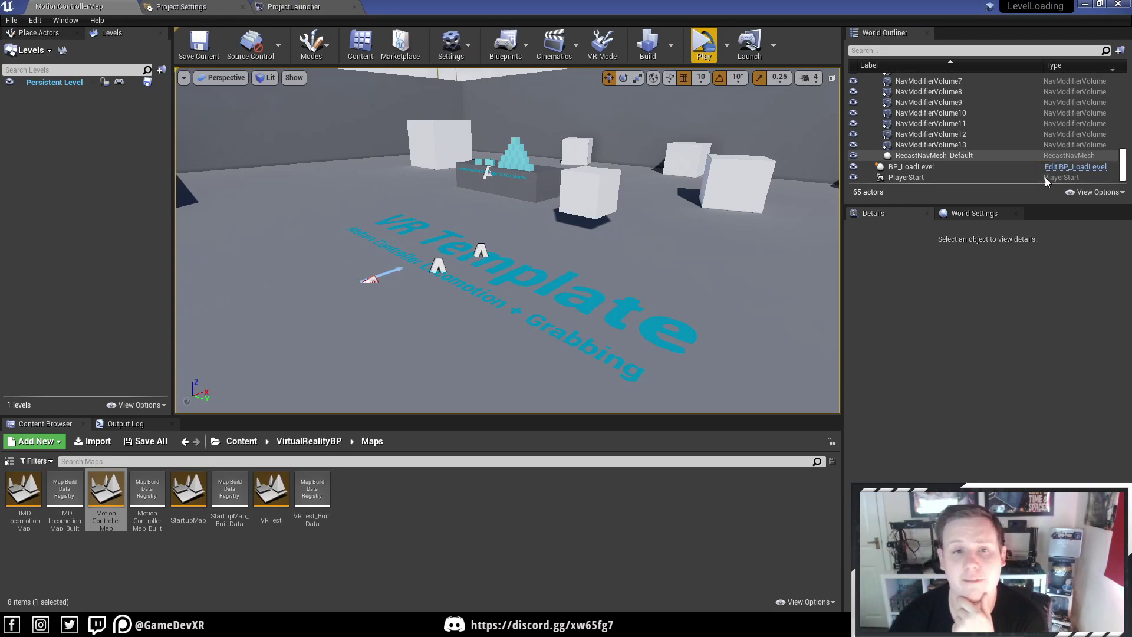
- Enable Force Rebuild on Load on MotionControllerMap's RecastNavMesh-Default, then open VRTest and select its nav mesh
left_click(936, 156)
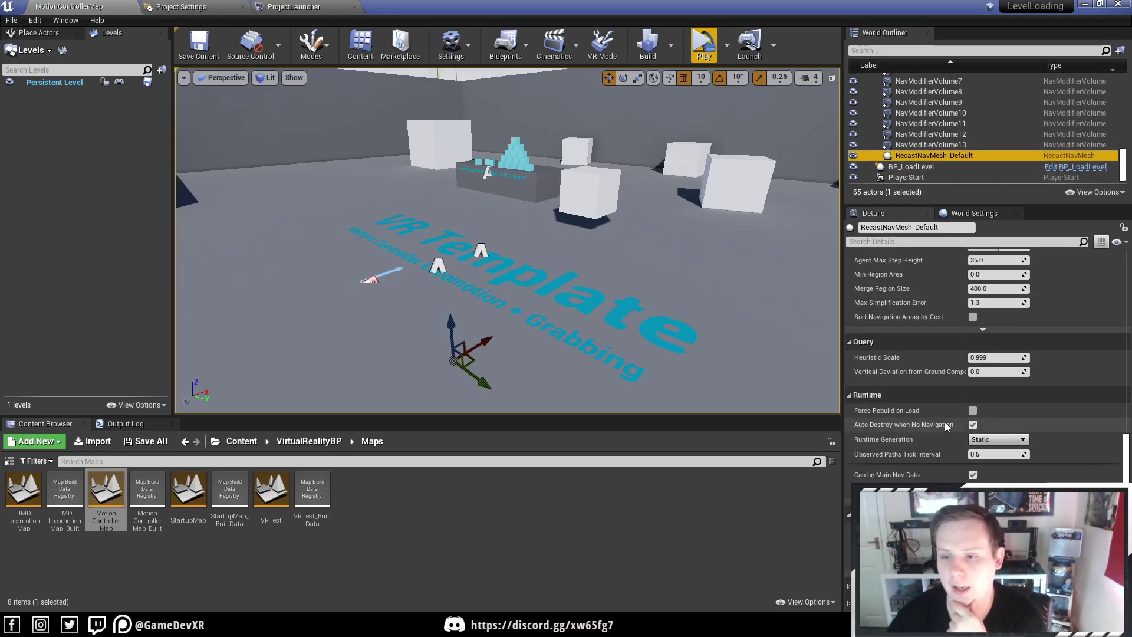
mouse_move(911, 416)
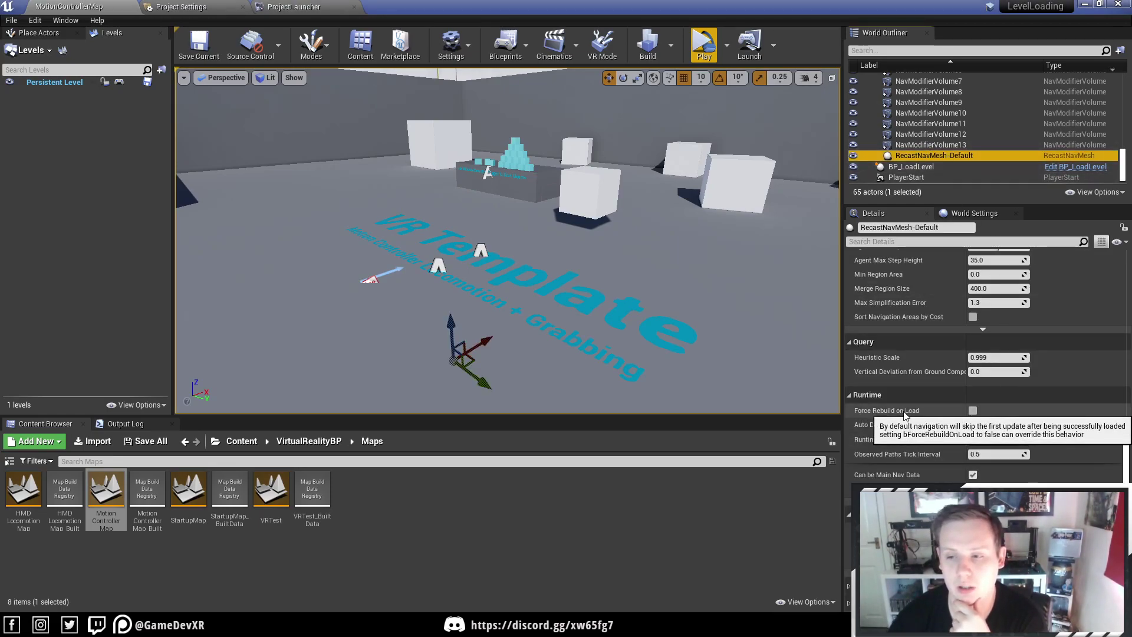
left_click(973, 410)
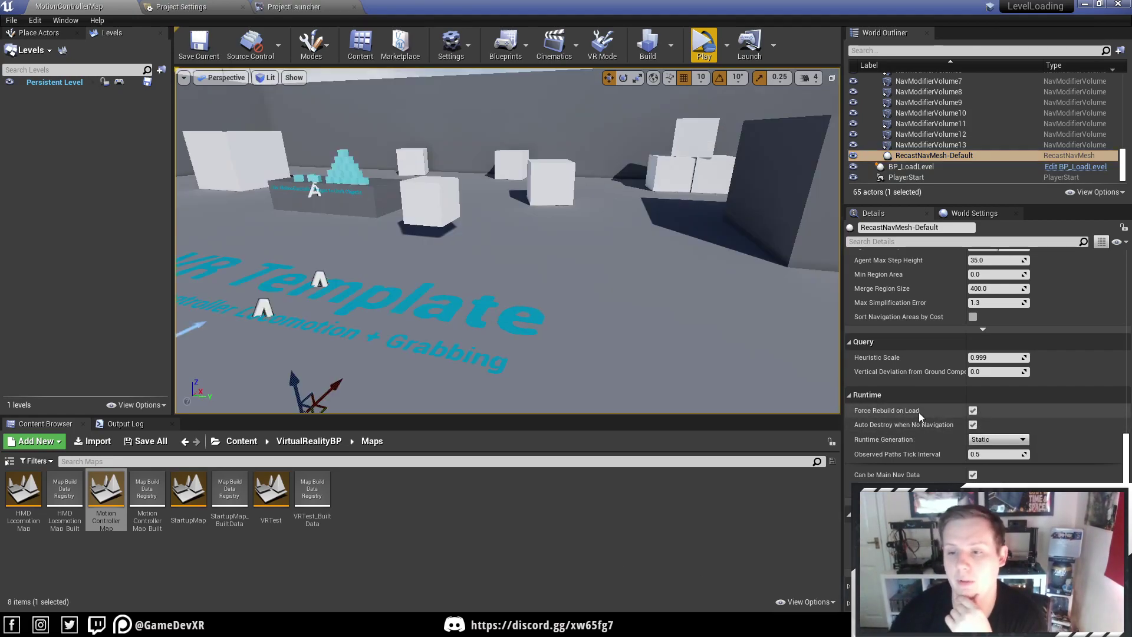
double_click(271, 495)
left_click(943, 156)
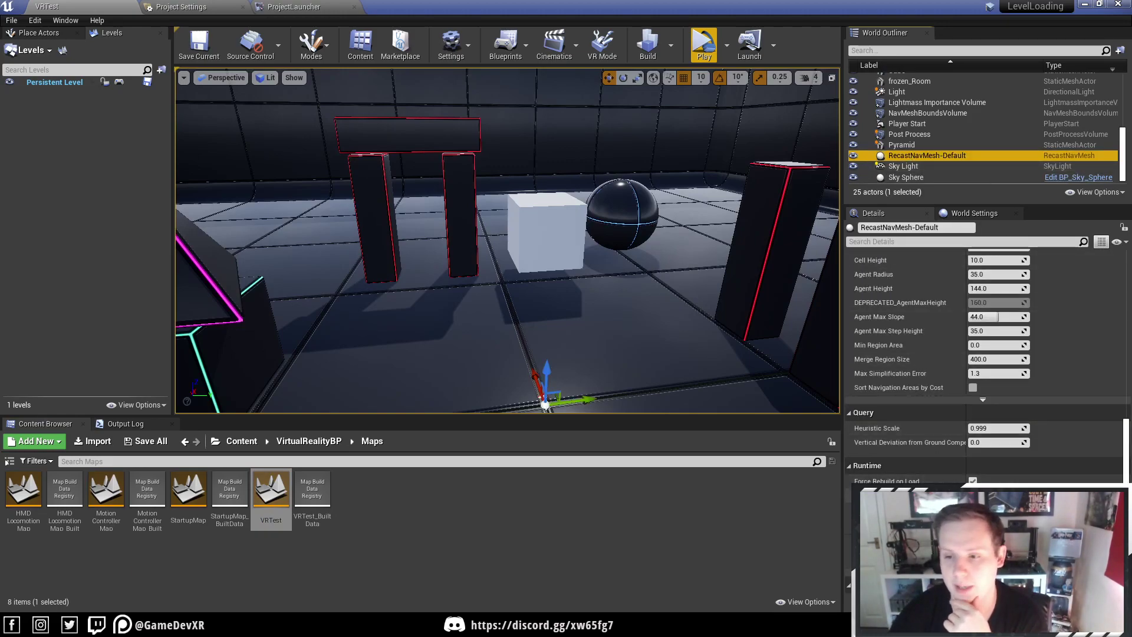
- Test-play the VRTest level in VR Preview
left_click(707, 53)
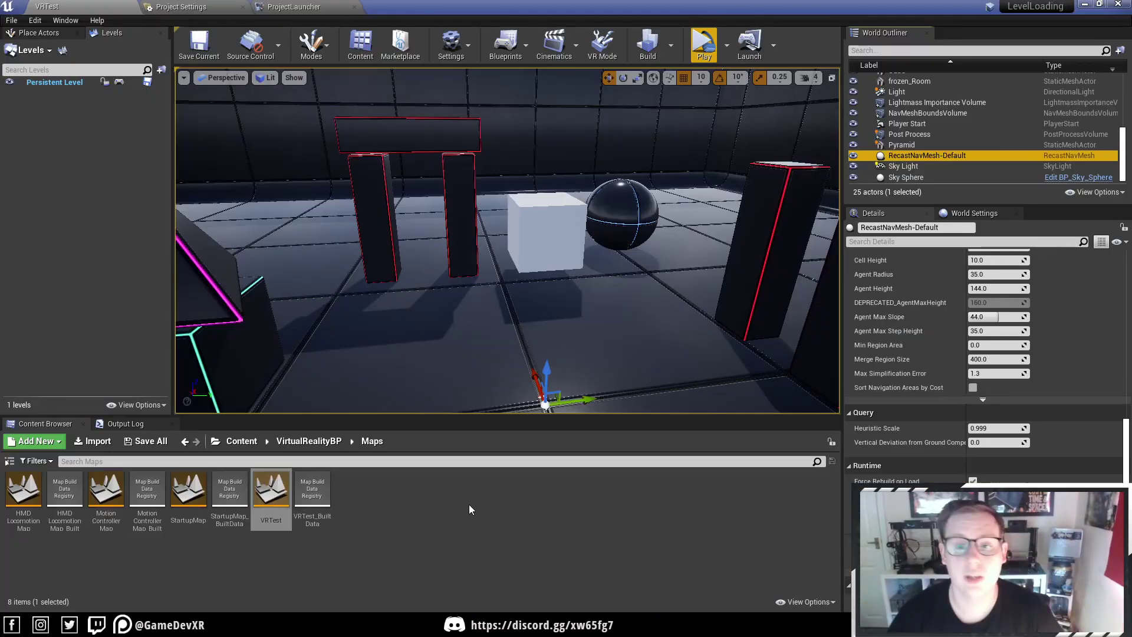
- Enlarge the 3D viewport by lowering the splitter above the Content Browser
left_click_drag(564, 416, 549, 466)
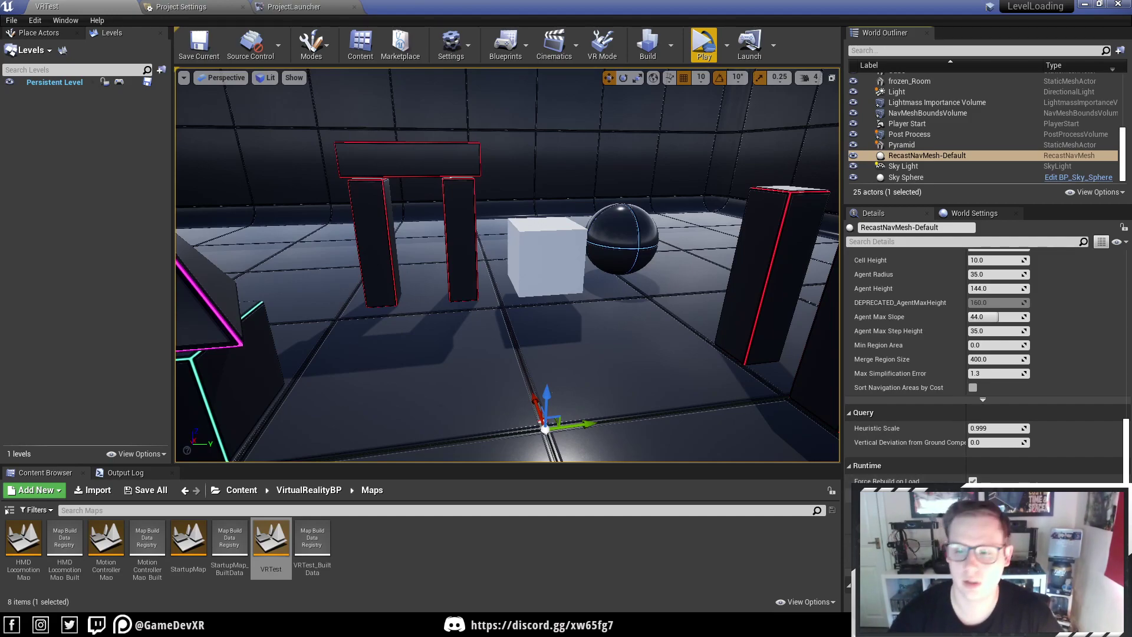
- Save all unsaved levels and assets, including VRTest, with File > Save All
left_click(11, 20)
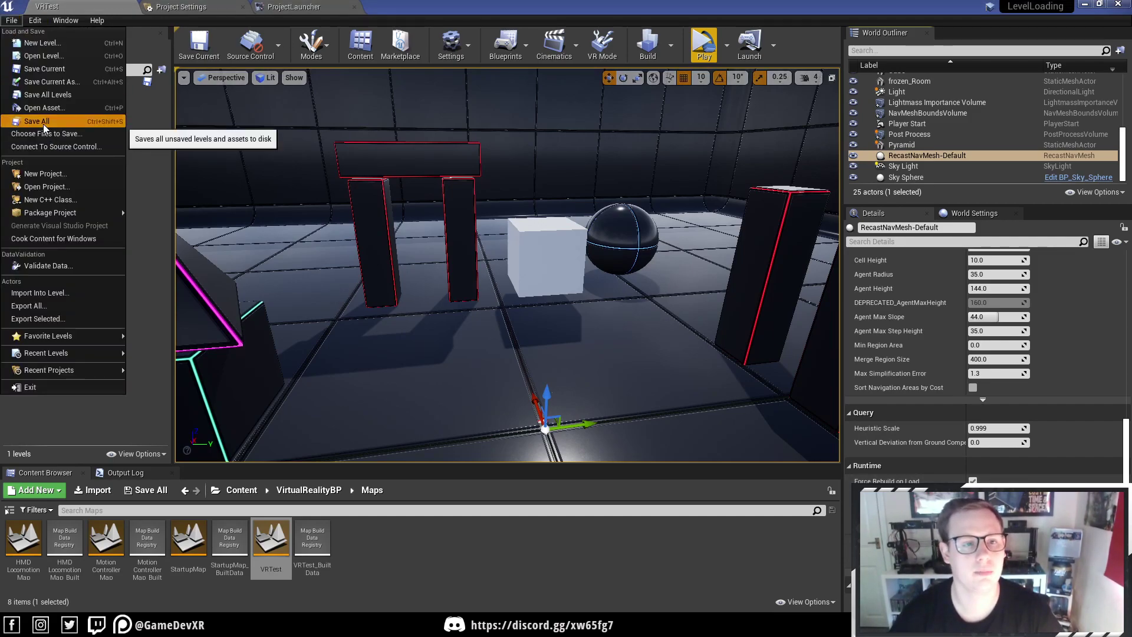
left_click(507, 364)
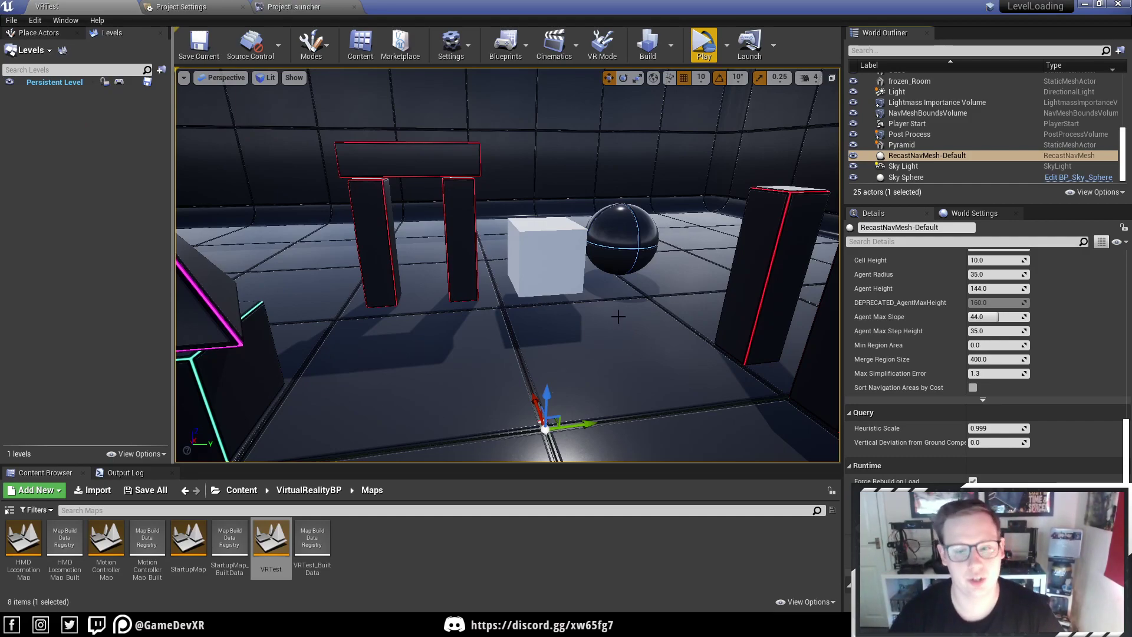
right_click_drag(622, 306, 622, 306)
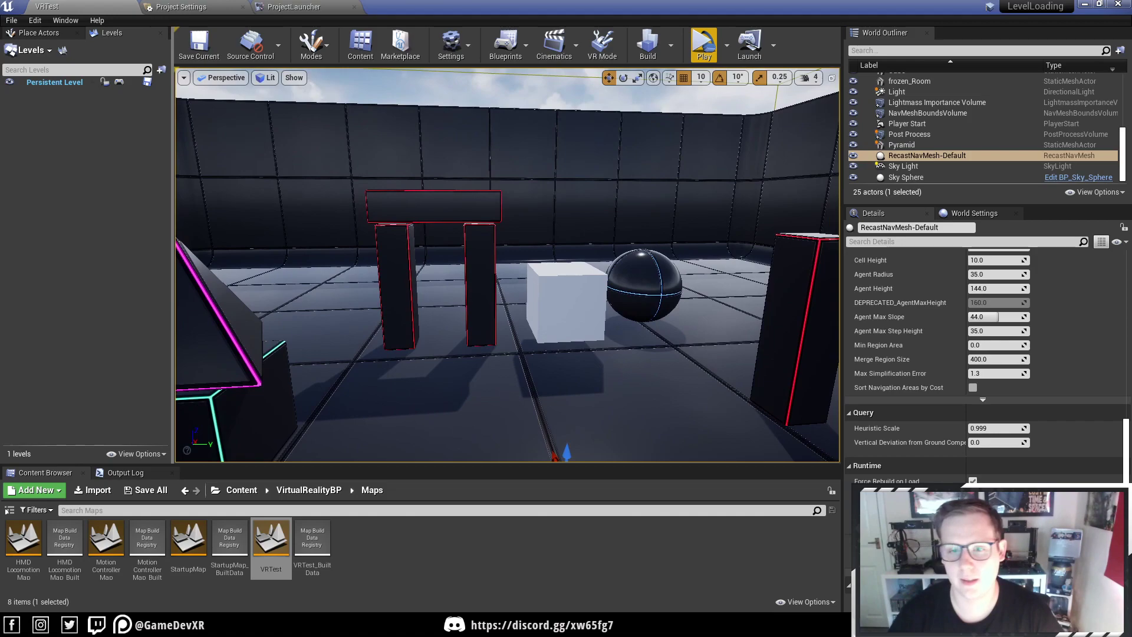